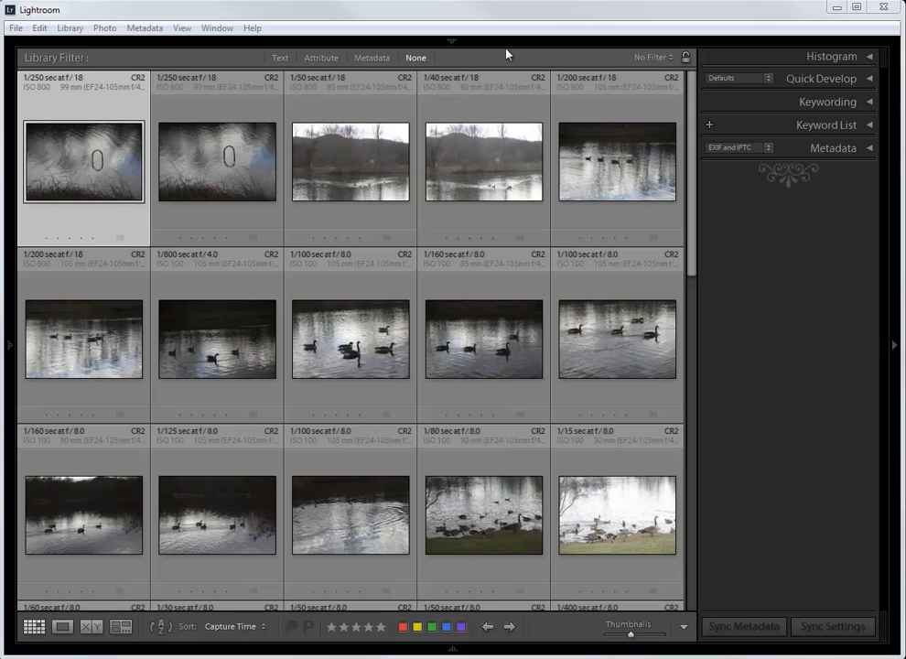
{"action": "left_click", "coordinate": [452, 42]}
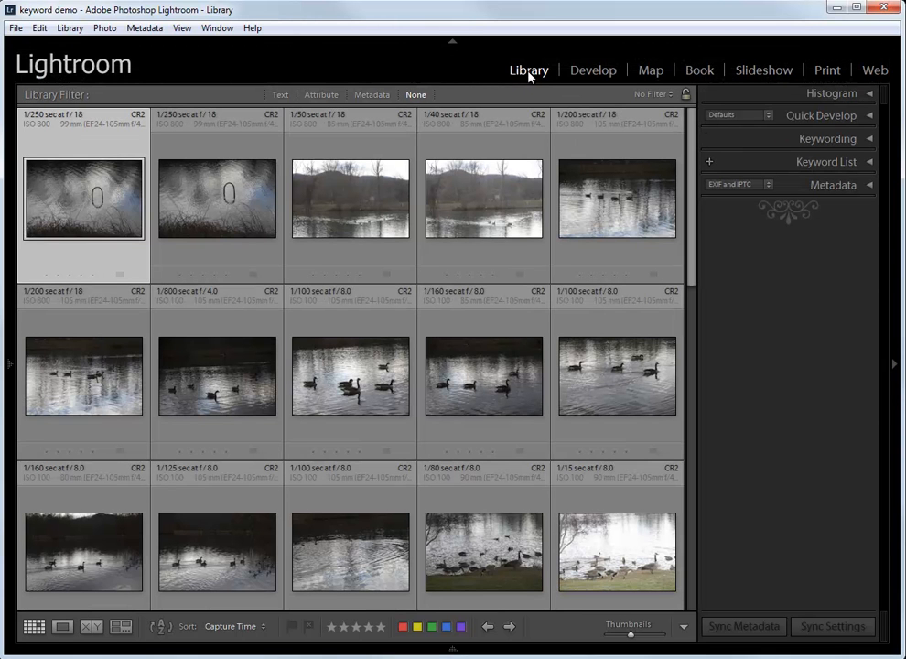
{"action": "left_click", "coordinate": [454, 43]}
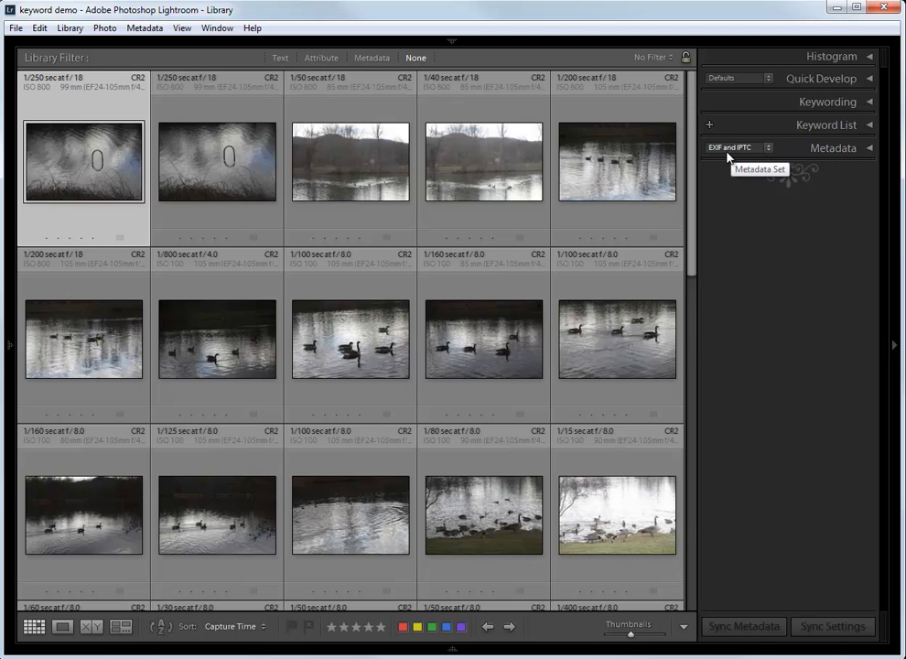
{"action": "left_click", "coordinate": [767, 148]}
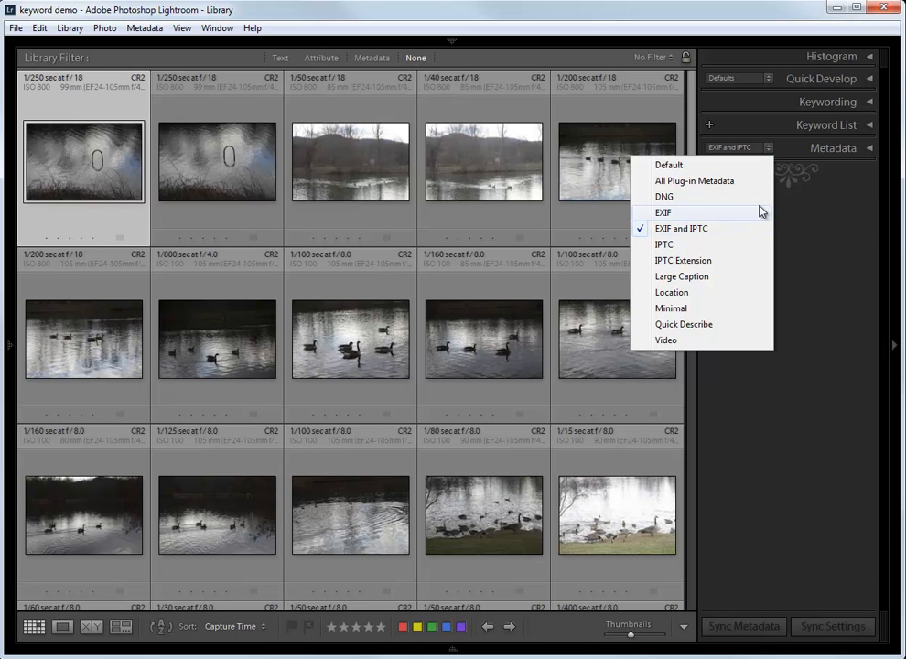
{"action": "left_click", "coordinate": [871, 149]}
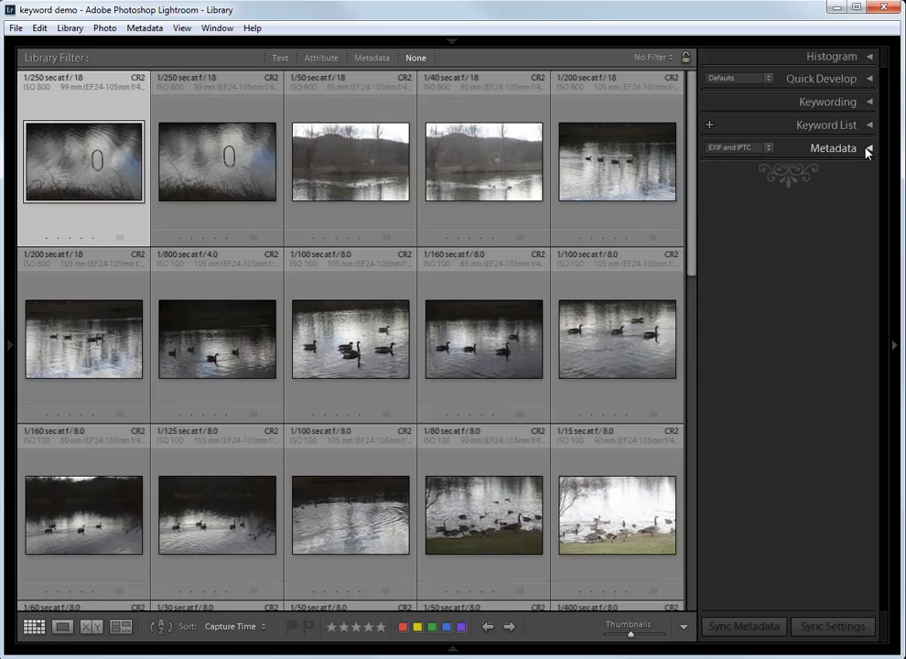
Show the first photo's metadata and examine its EXIF and contact fields
{"action": "left_click", "coordinate": [868, 153]}
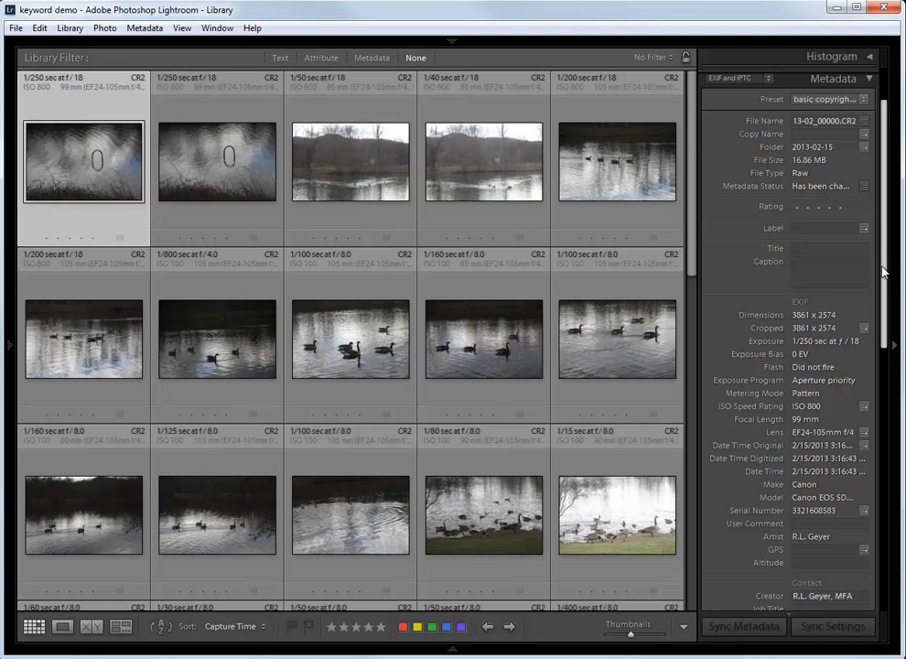
{"action": "left_click_drag", "start_coordinate": [884, 277], "coordinate": [882, 369]}
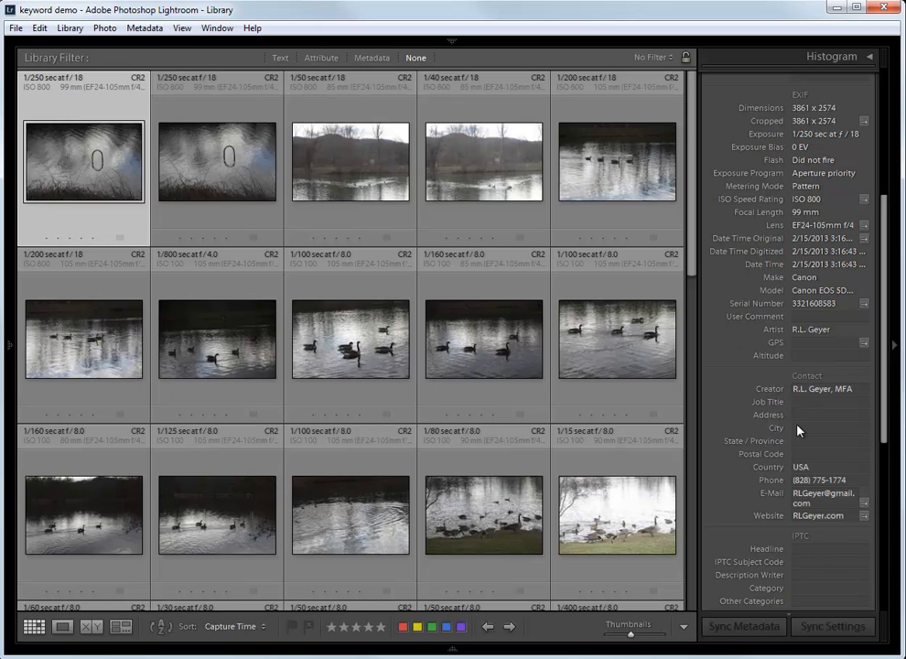
{"action": "left_click", "coordinate": [860, 389]}
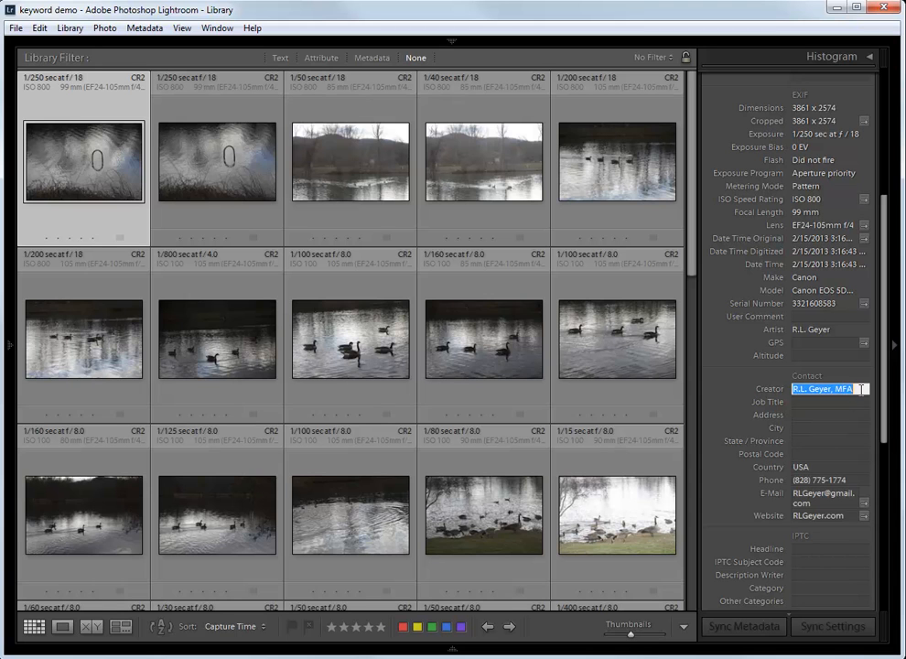
{"action": "left_click", "coordinate": [860, 389]}
{"action": "key", "text": "ctrl+a"}
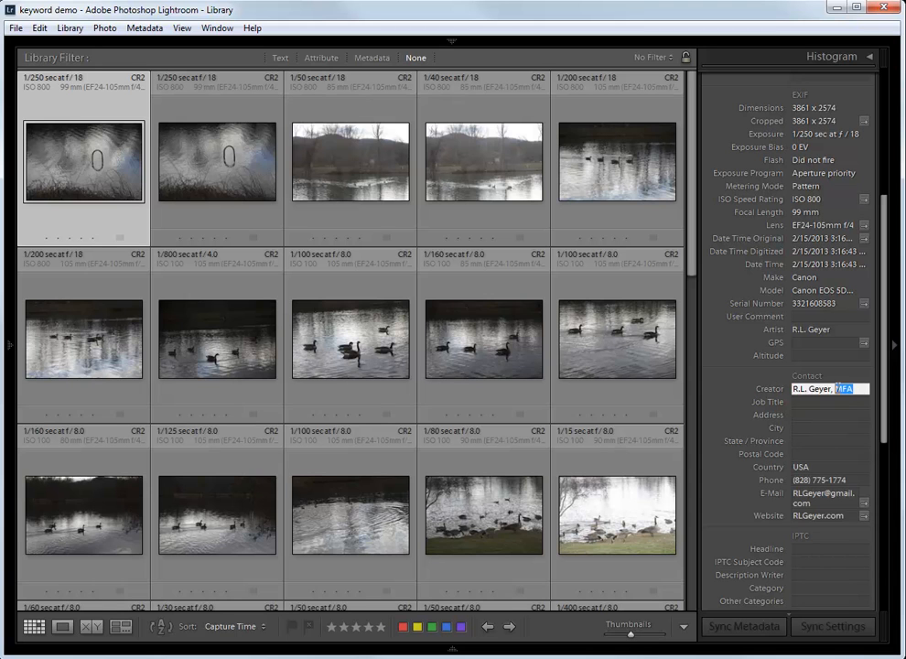
{"action": "left_click", "coordinate": [804, 401]}
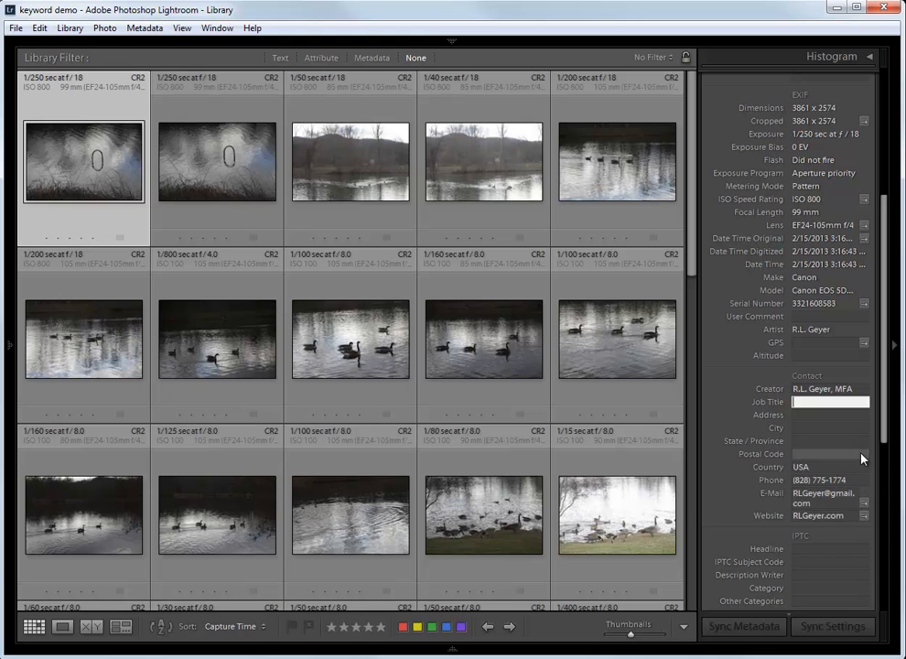
{"action": "left_click_drag", "start_coordinate": [884, 428], "coordinate": [883, 474]}
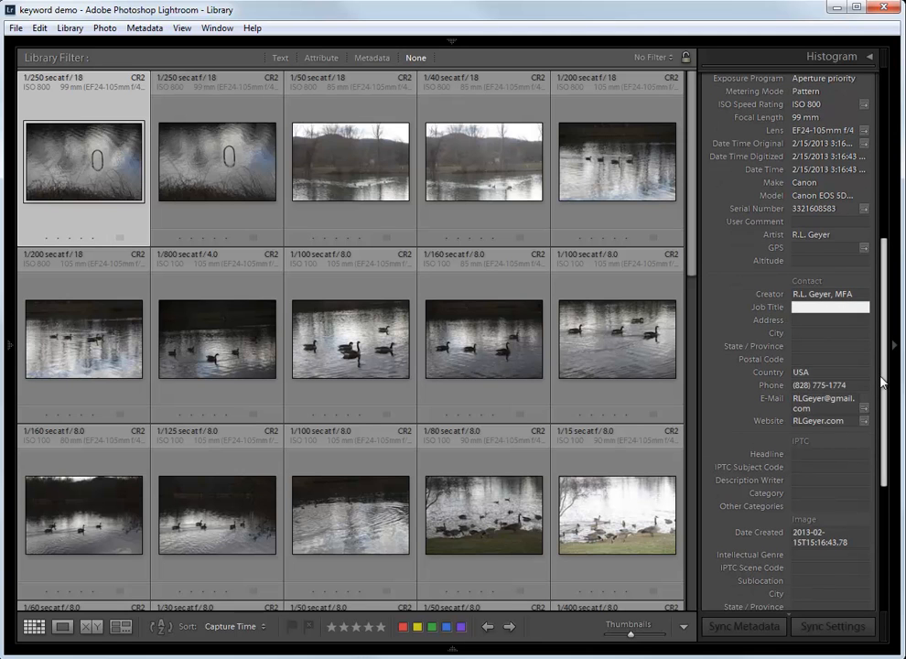
Examine the first photo's IPTC and copyright fields, including the rights usage terms, and return to the metadata preset
{"action": "left_click_drag", "start_coordinate": [884, 382], "coordinate": [884, 504]}
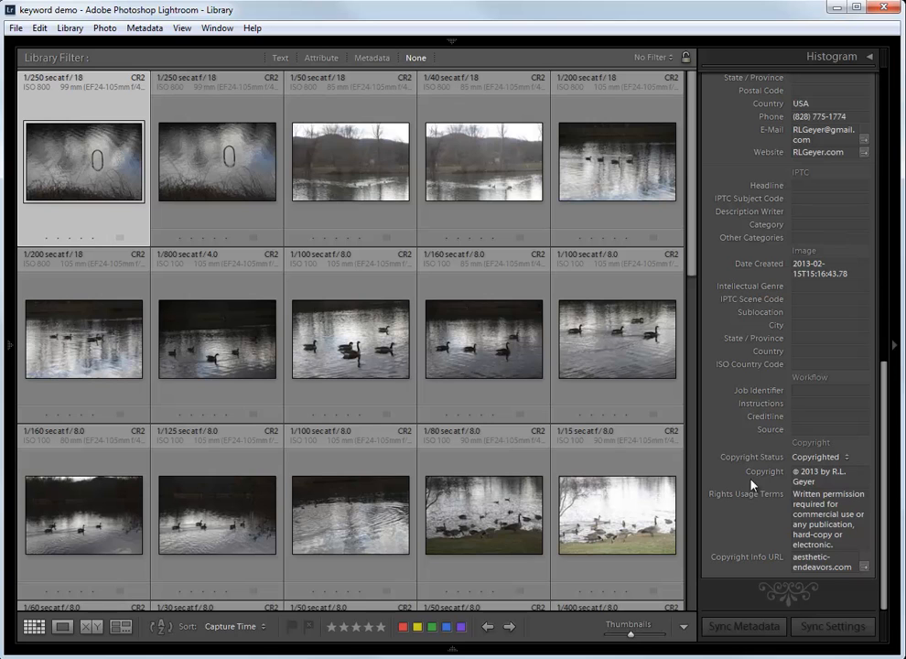
{"action": "left_click", "coordinate": [840, 494]}
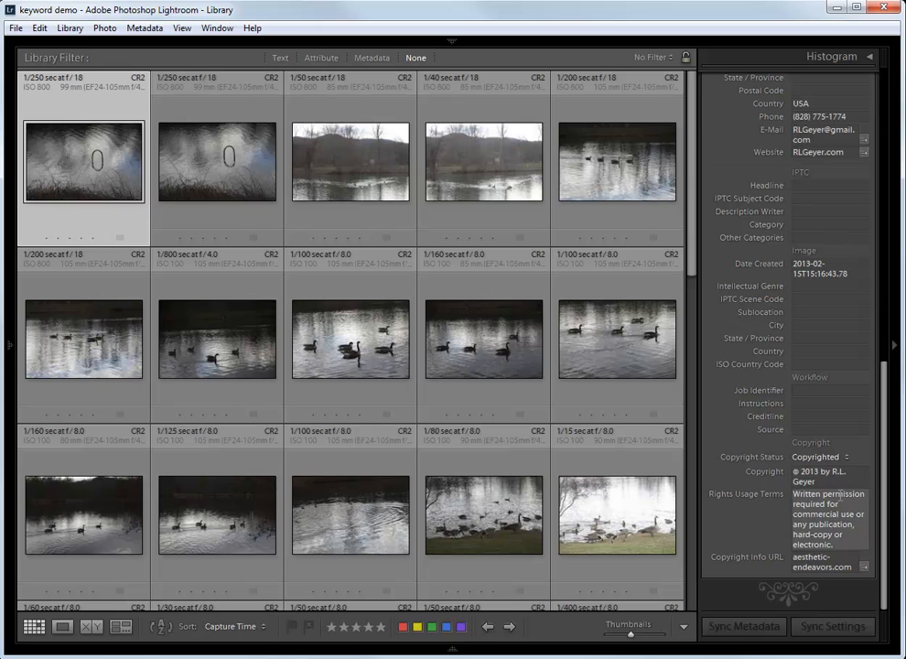
{"action": "left_click", "coordinate": [845, 477]}
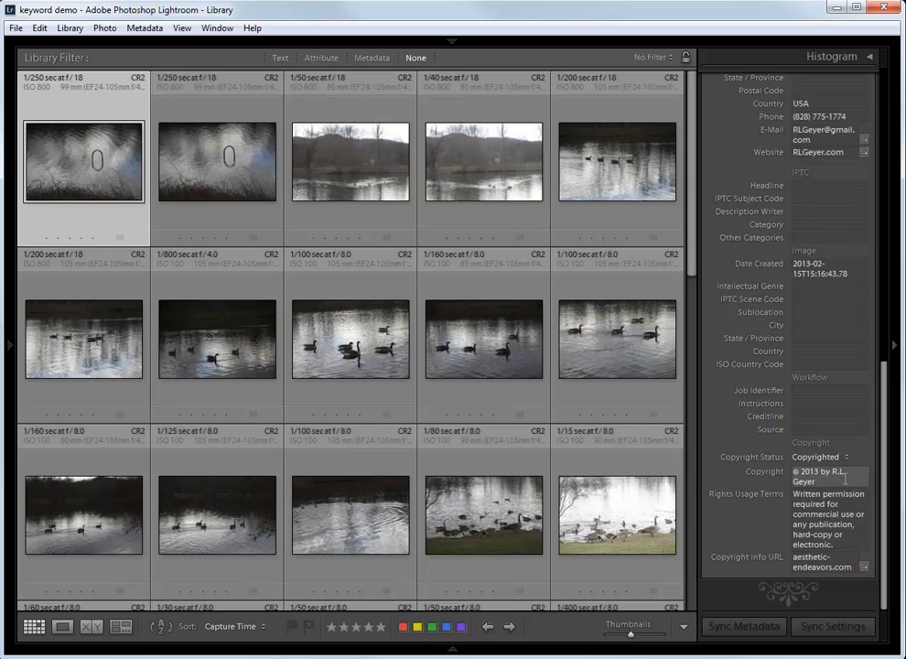
{"action": "left_click", "coordinate": [839, 494]}
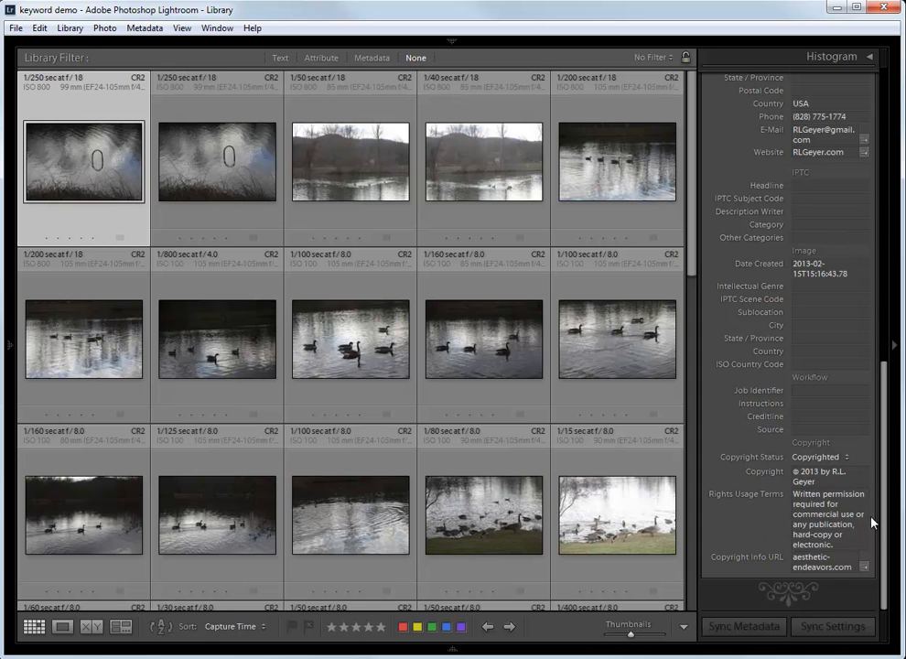
{"action": "left_click_drag", "start_coordinate": [885, 521], "coordinate": [869, 215]}
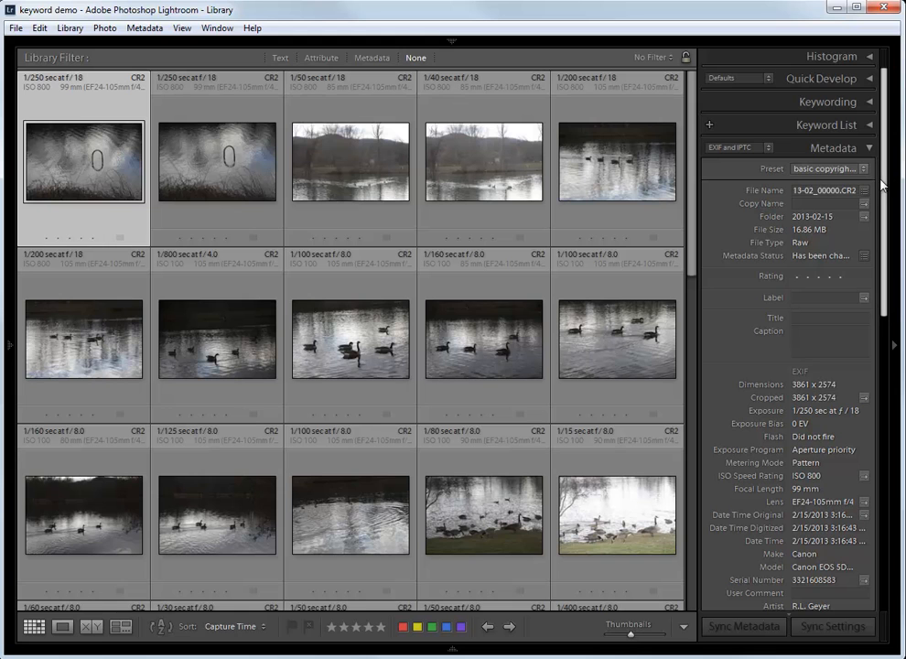
{"action": "left_click_drag", "start_coordinate": [888, 183], "coordinate": [821, 169]}
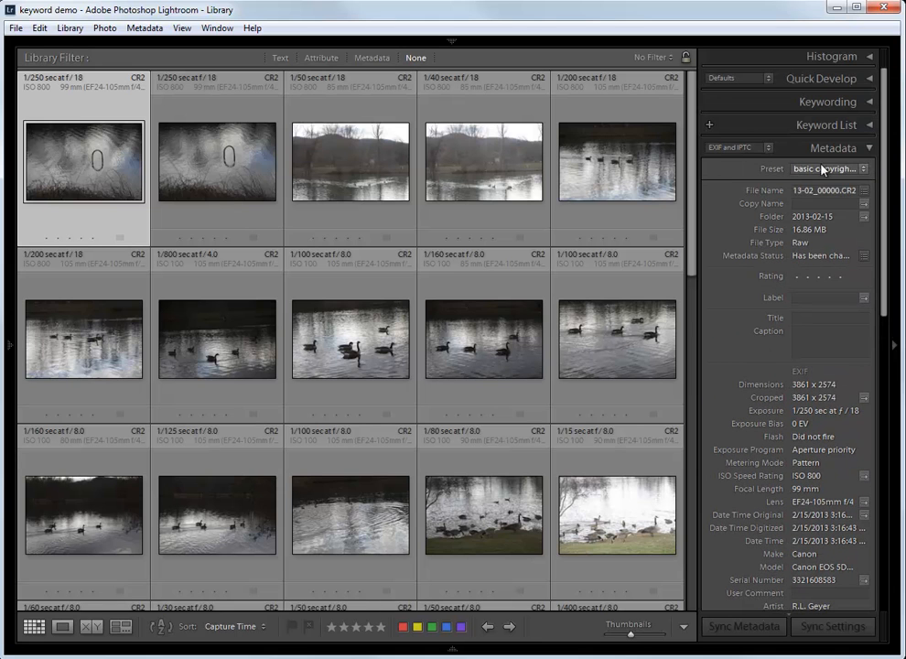
Collapse the photo metadata and expand both the keyword list and the keywording options
{"action": "left_click", "coordinate": [869, 149]}
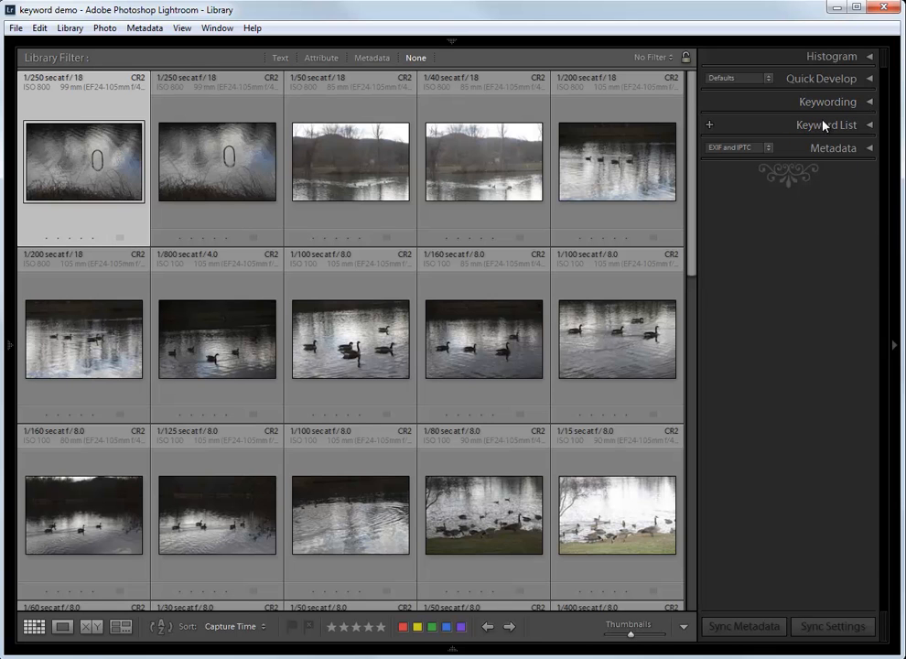
{"action": "left_click", "coordinate": [868, 127]}
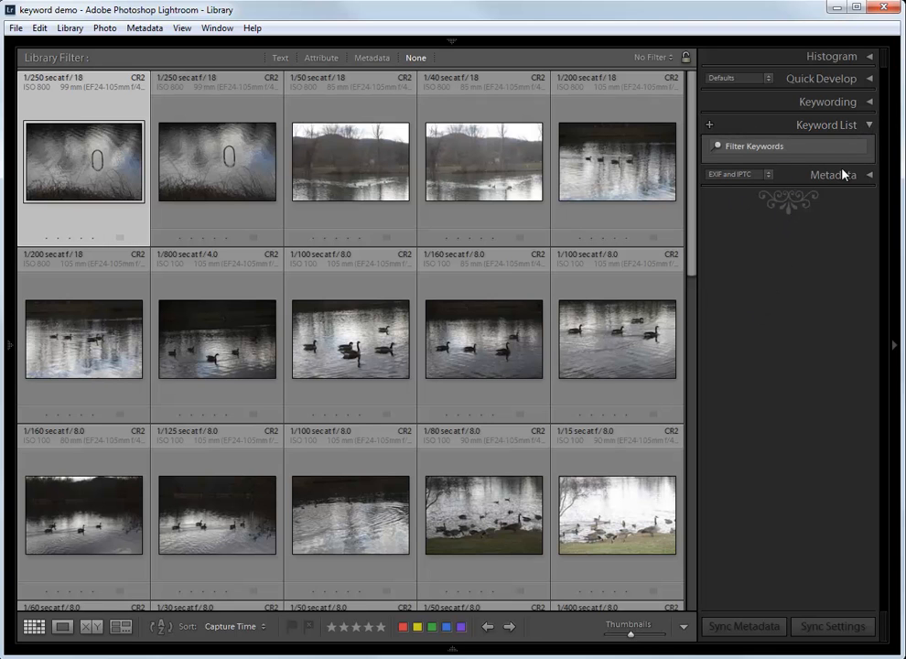
{"action": "left_click", "coordinate": [868, 104]}
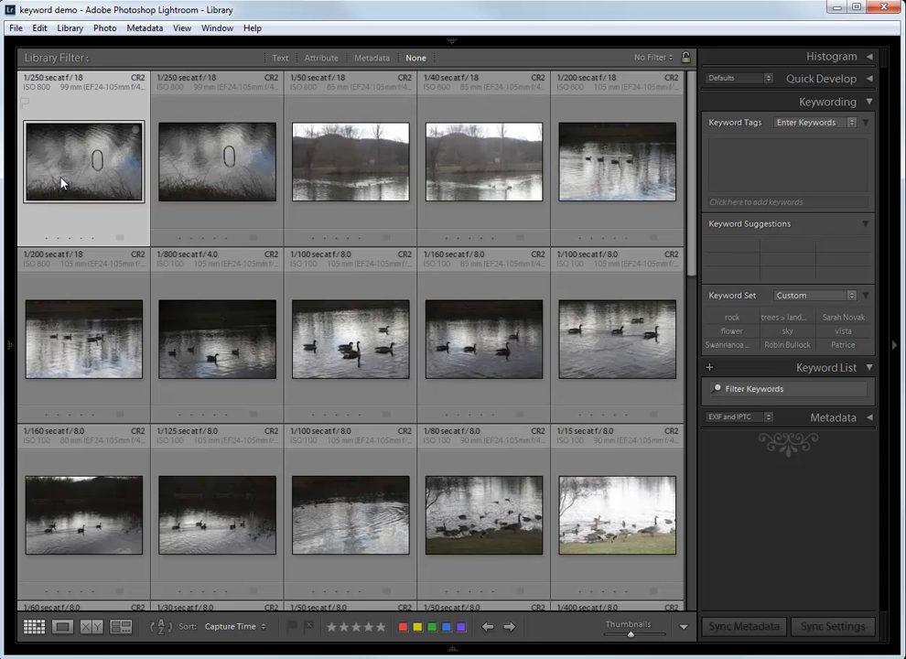
Add the keywords water, Owen Park, grasses and ripples to the first photo
{"action": "left_click", "coordinate": [768, 165]}
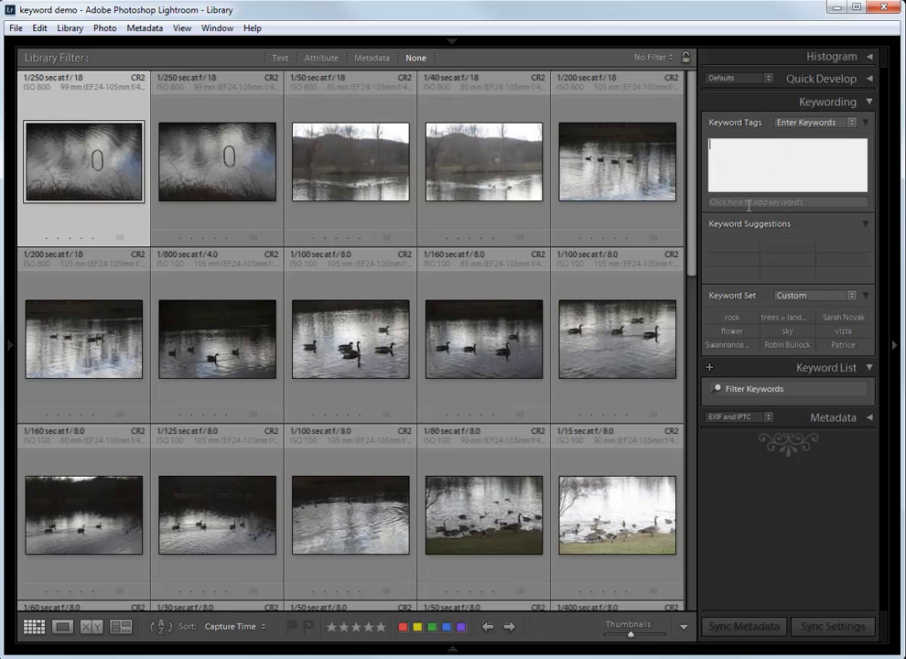
{"action": "left_click", "coordinate": [803, 202]}
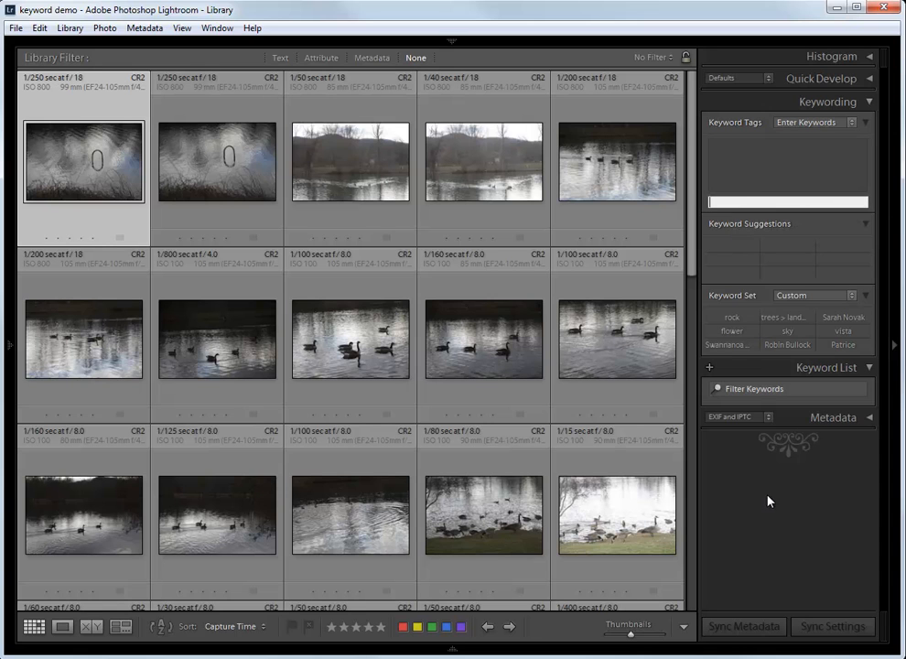
{"action": "left_click", "coordinate": [803, 174]}
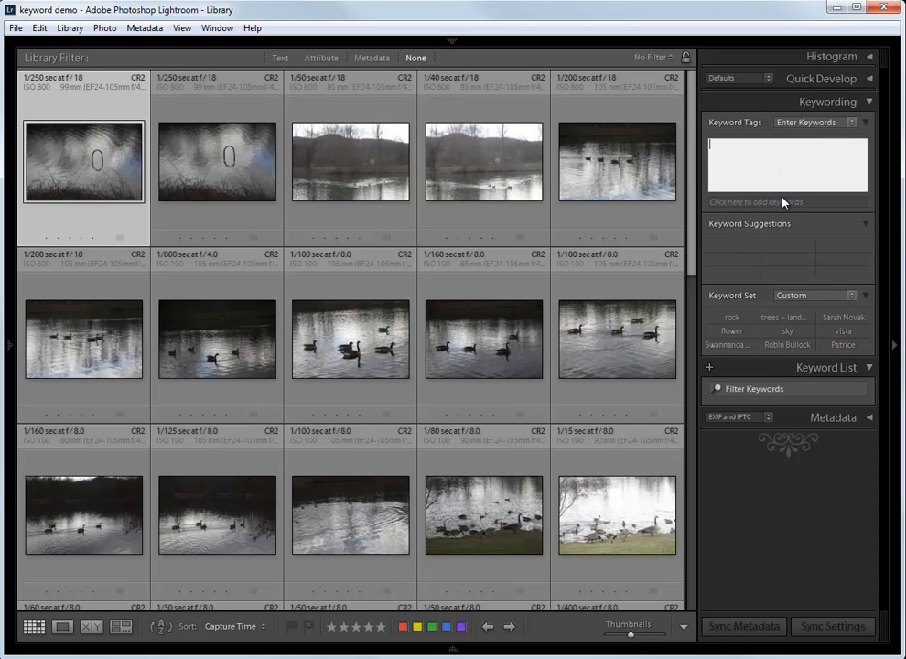
{"action": "left_click", "coordinate": [783, 202]}
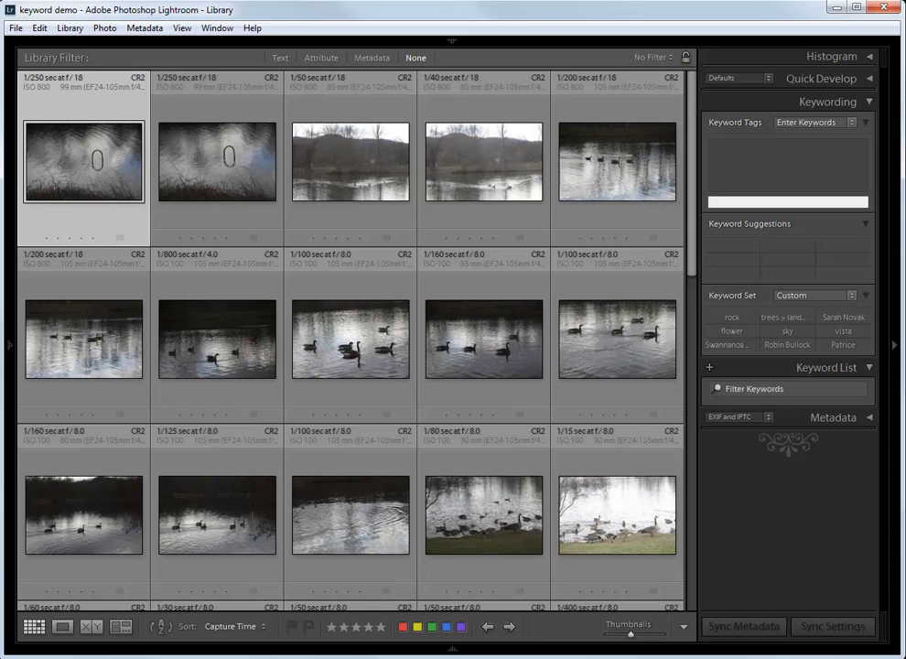
{"action": "type", "text": "water,Owen Park"}
{"action": "type", "text": ",grasses"}
{"action": "type", "text": ",ripples"}
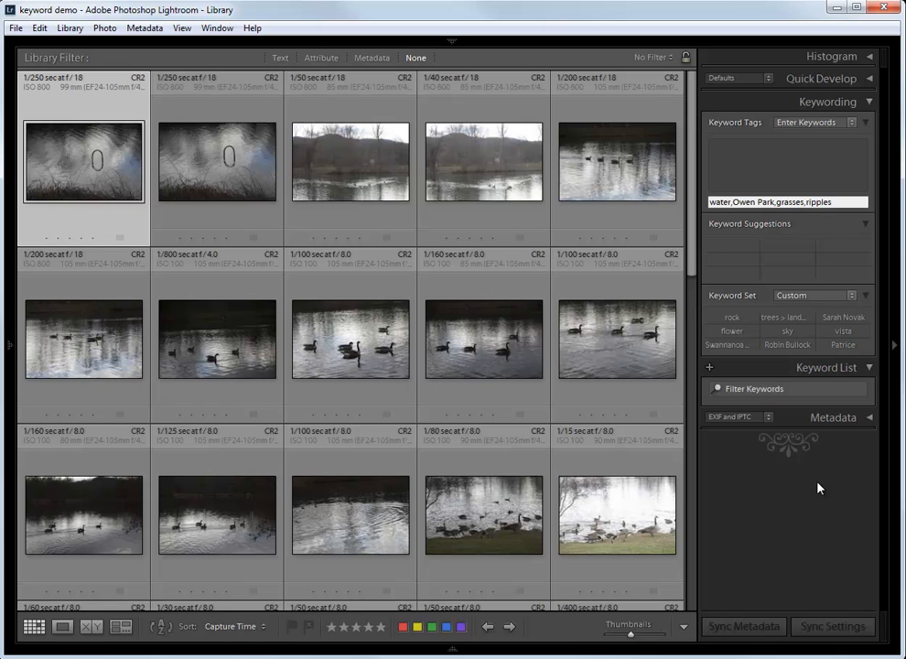
{"action": "key", "text": "Return"}
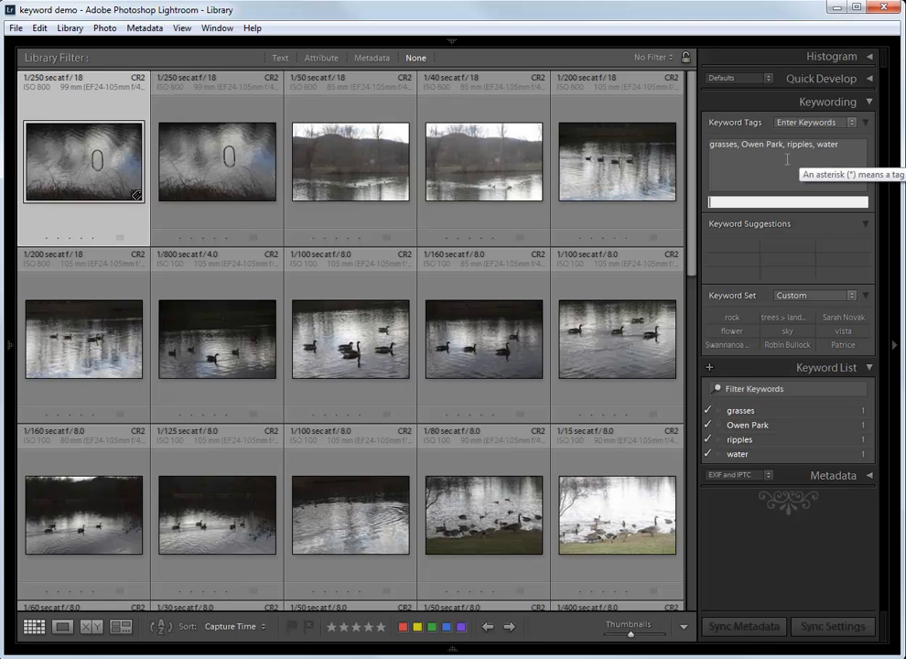
Compare the keyword tags and keyword suggestions of the first and second photos
{"action": "left_click", "coordinate": [201, 160]}
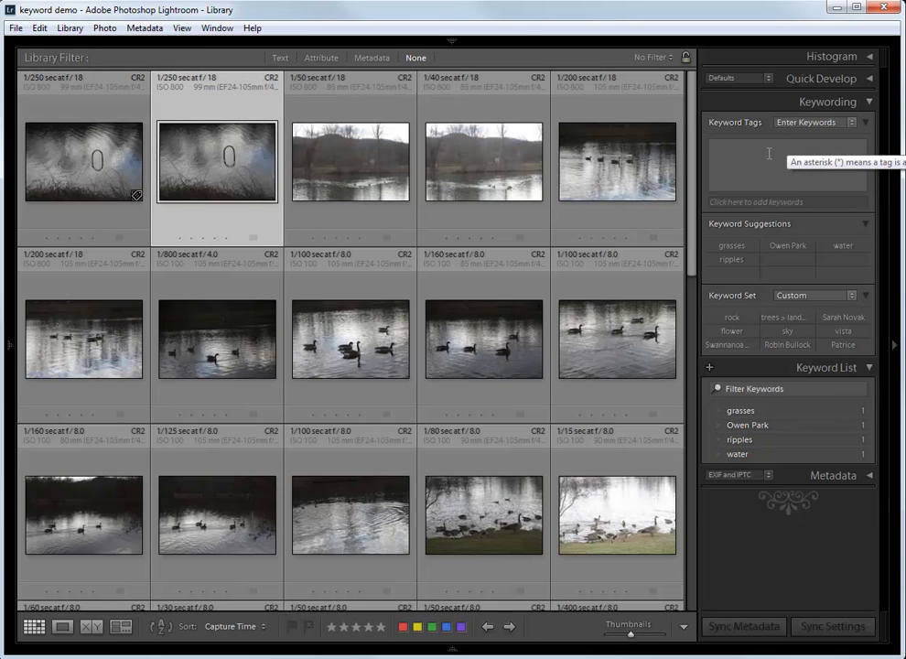
{"action": "left_click", "coordinate": [53, 161]}
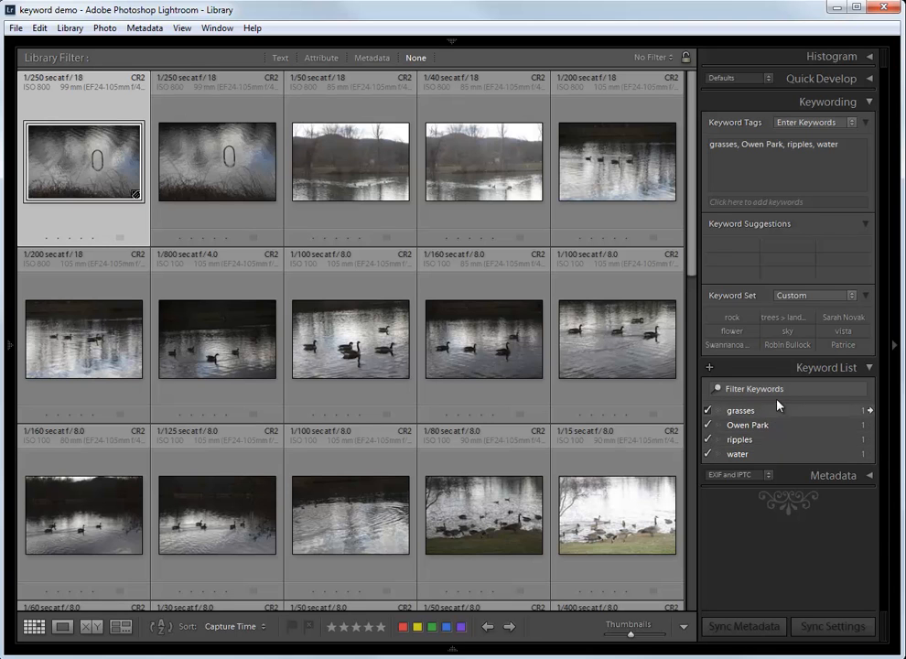
{"action": "left_click", "coordinate": [187, 163]}
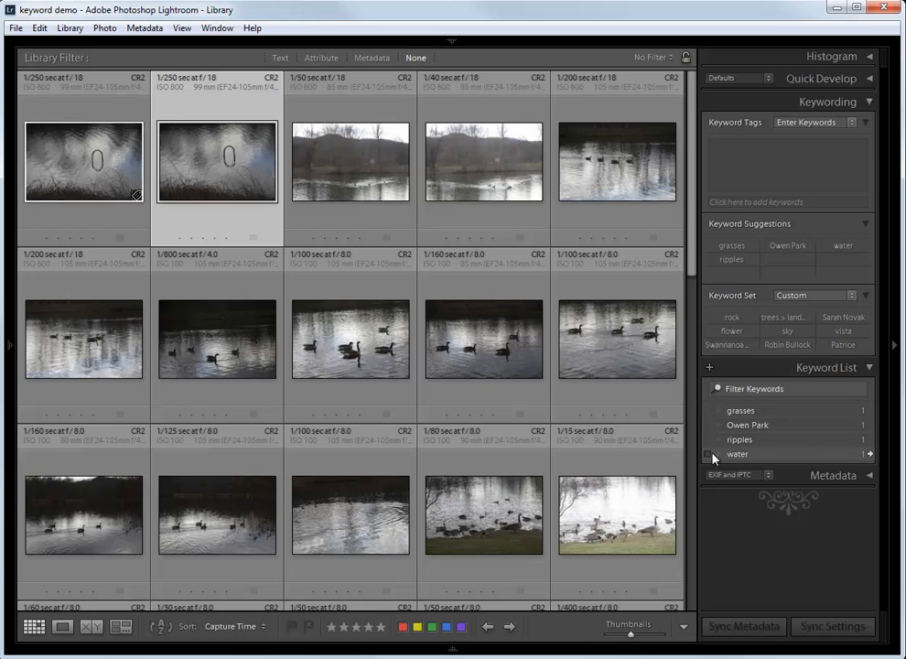
{"action": "left_click", "coordinate": [71, 172]}
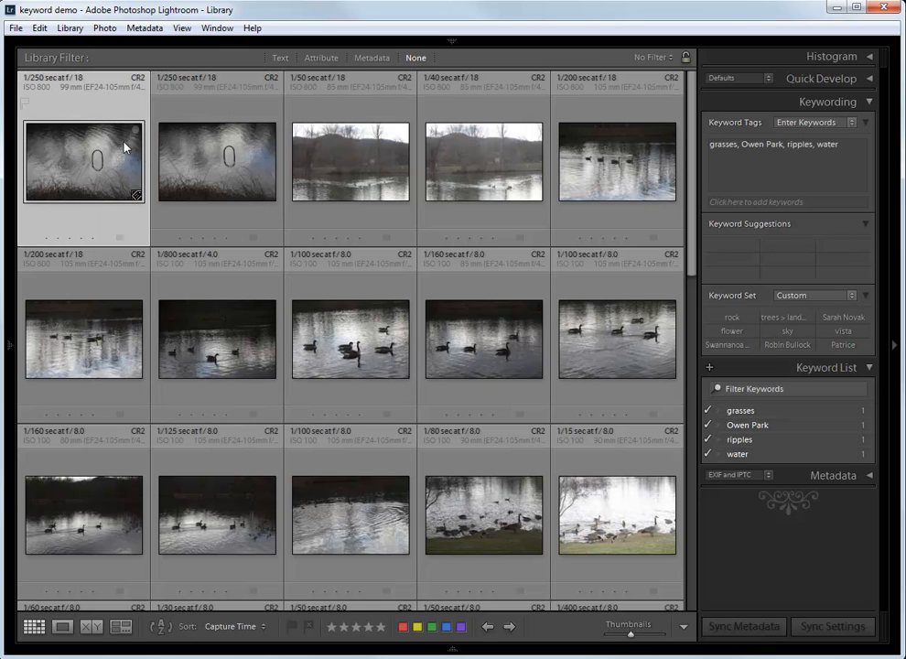
{"action": "left_click", "coordinate": [181, 174]}
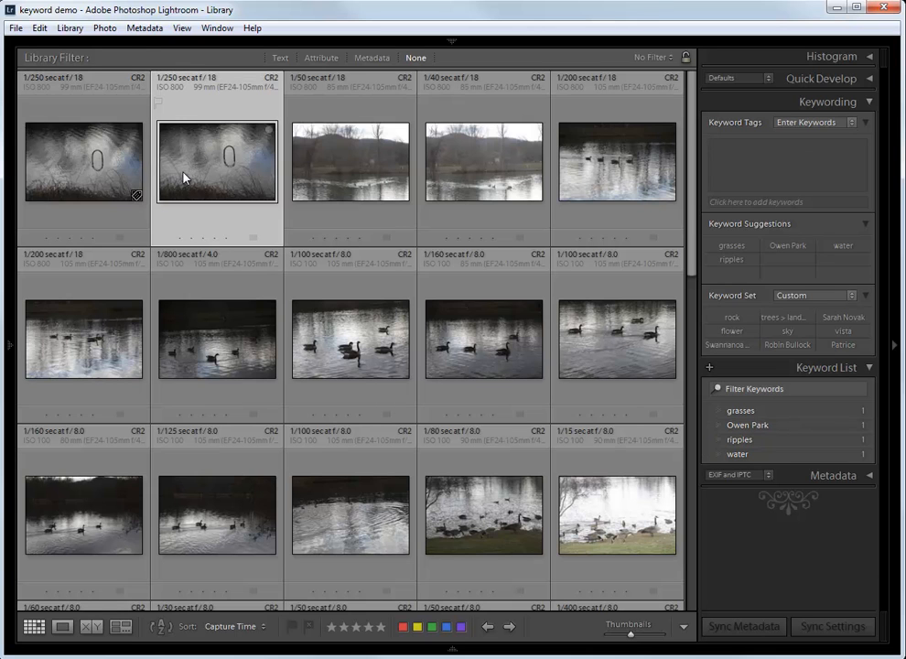
{"action": "left_click", "coordinate": [60, 167]}
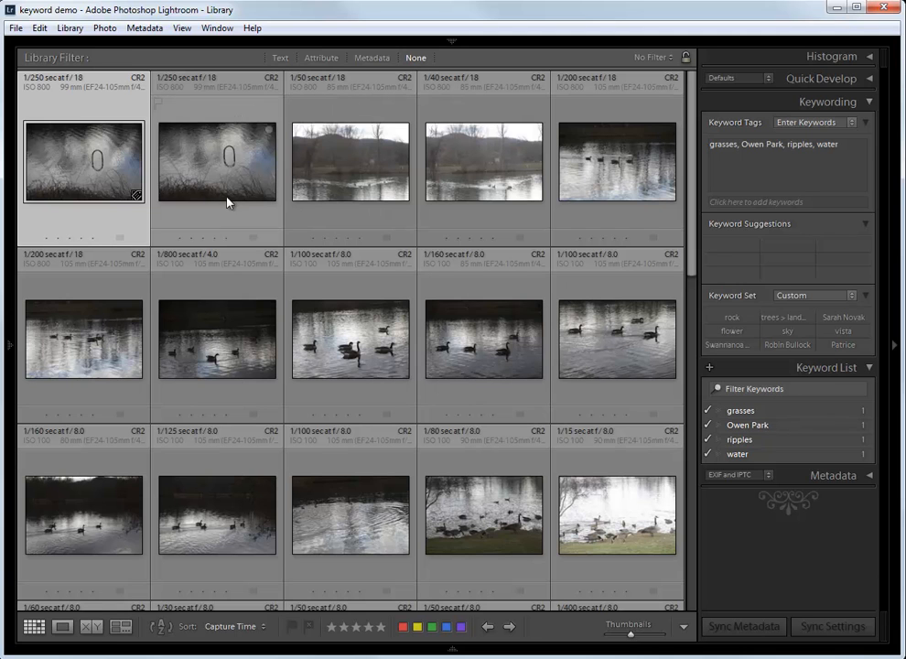
Add the existing keyword grasses to the second photo
{"action": "left_click", "coordinate": [192, 178]}
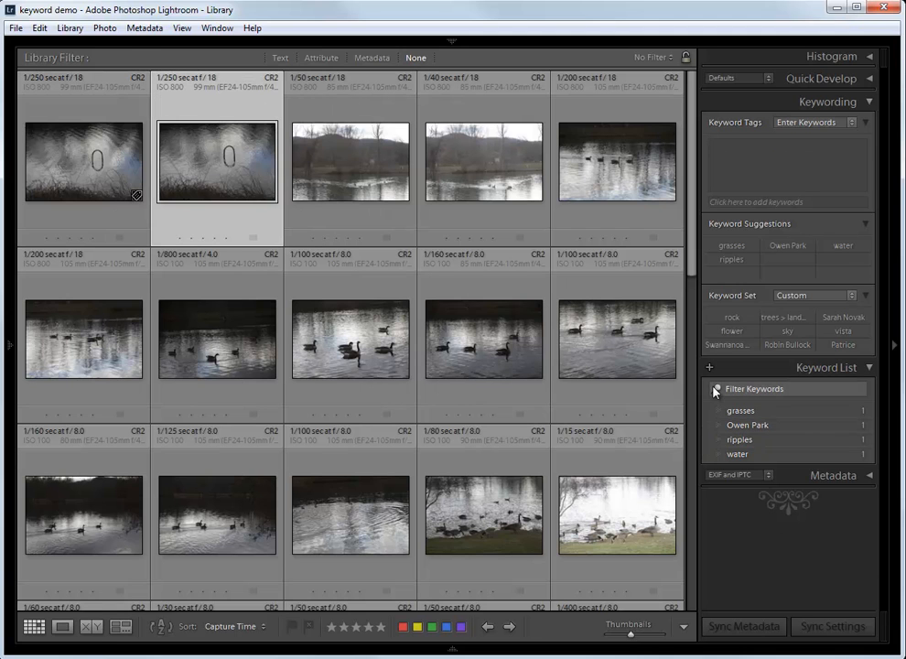
{"action": "left_click", "coordinate": [736, 157]}
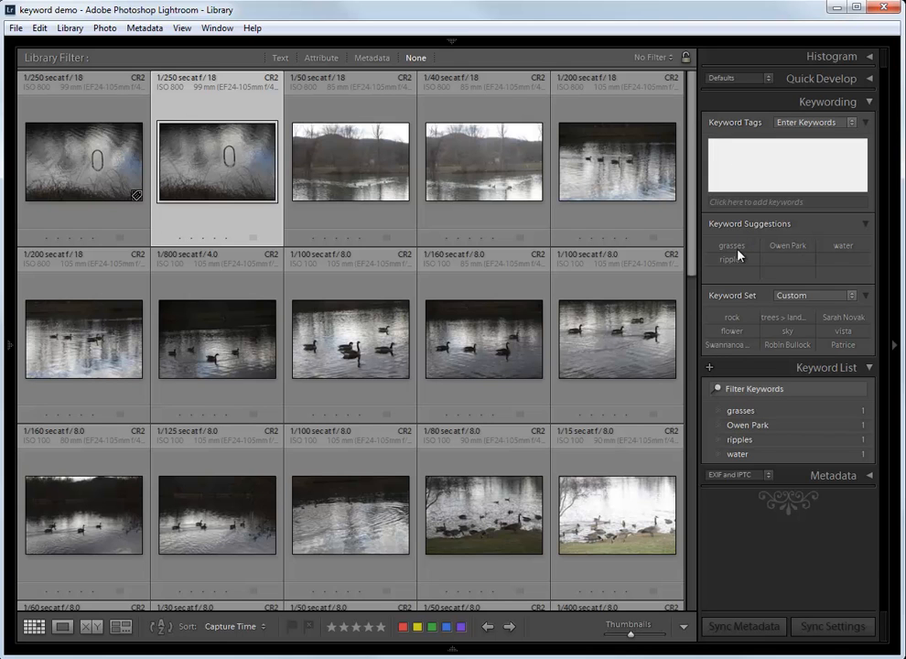
{"action": "left_click", "coordinate": [797, 201]}
{"action": "left_click", "coordinate": [785, 172]}
{"action": "type", "text": "g"}
{"action": "key", "text": "Return"}
{"action": "key", "text": "Return"}
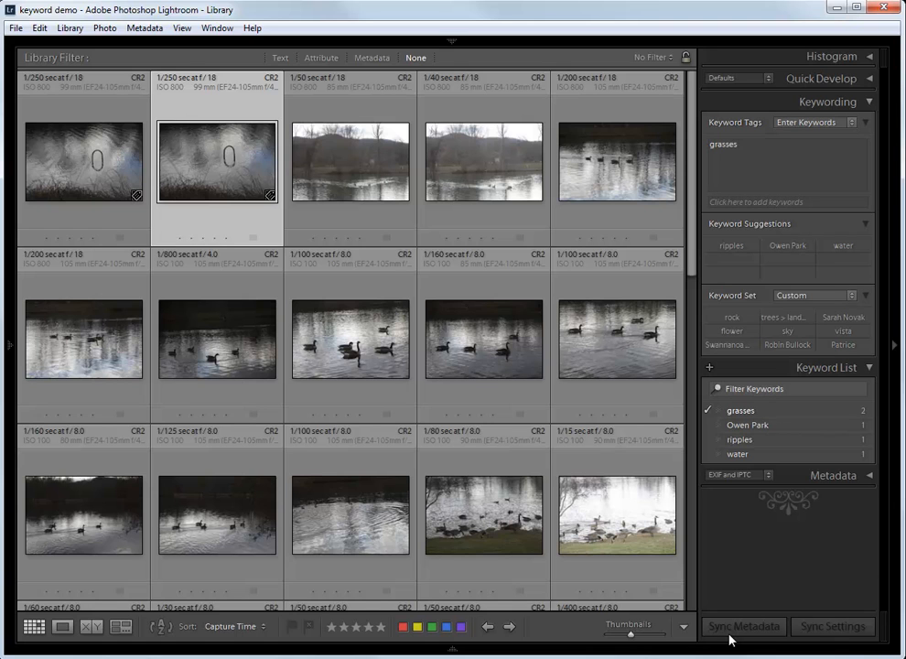
Add the existing keywords Owen Park, ripples and water to the second photo
{"action": "left_click", "coordinate": [755, 427]}
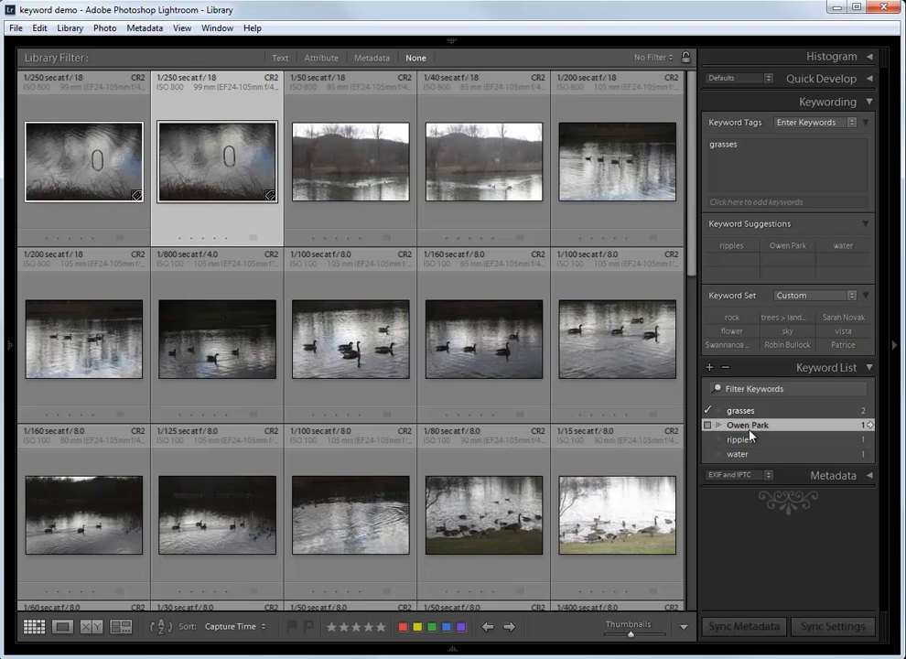
{"action": "left_click_drag", "start_coordinate": [752, 445], "coordinate": [200, 164]}
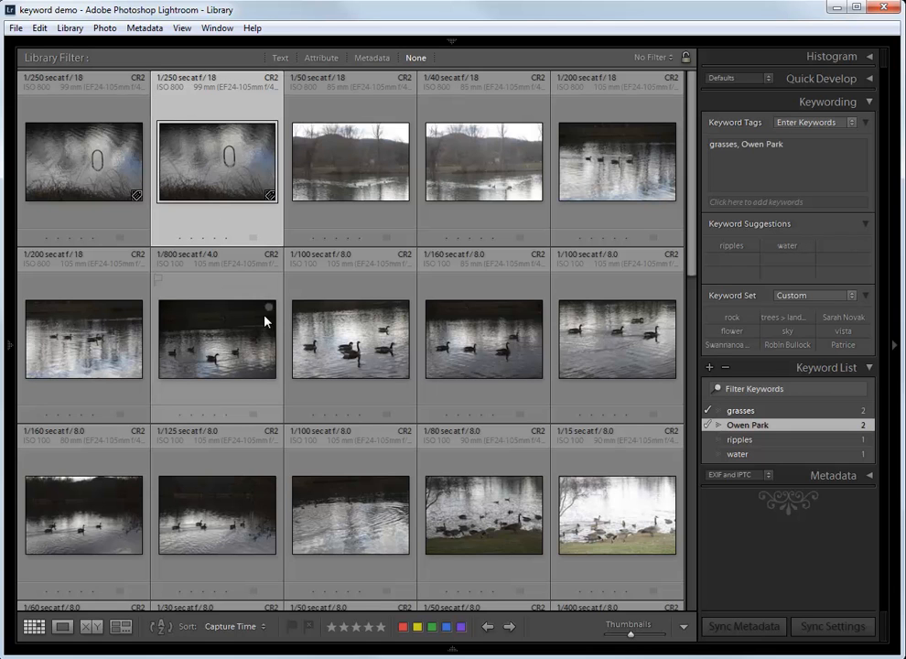
{"action": "left_click", "coordinate": [745, 456]}
{"action": "left_click", "coordinate": [753, 442], "text": "ctrl"}
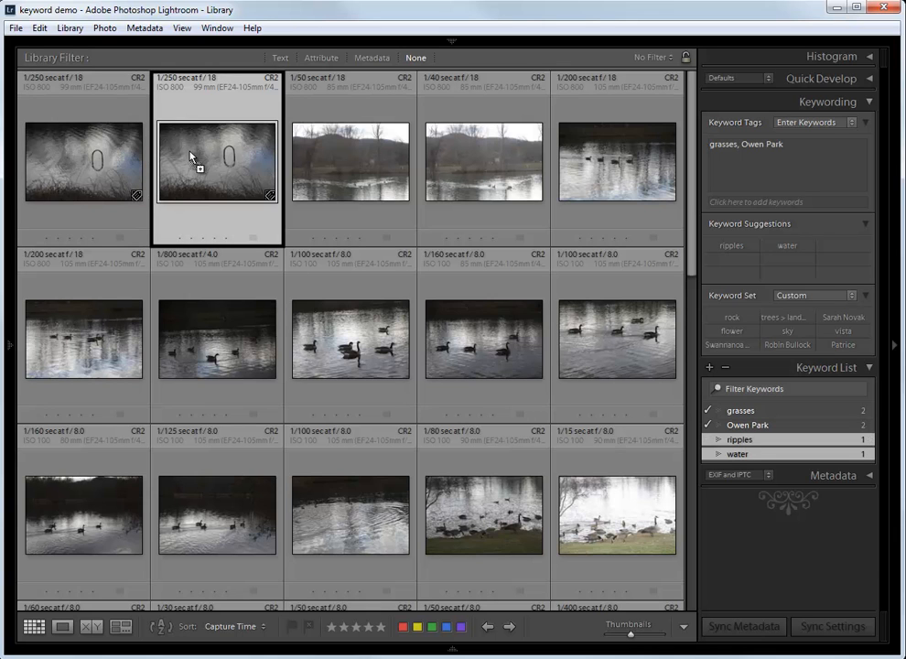
{"action": "left_click_drag", "start_coordinate": [196, 153], "coordinate": [197, 152]}
{"action": "left_click", "coordinate": [815, 173]}
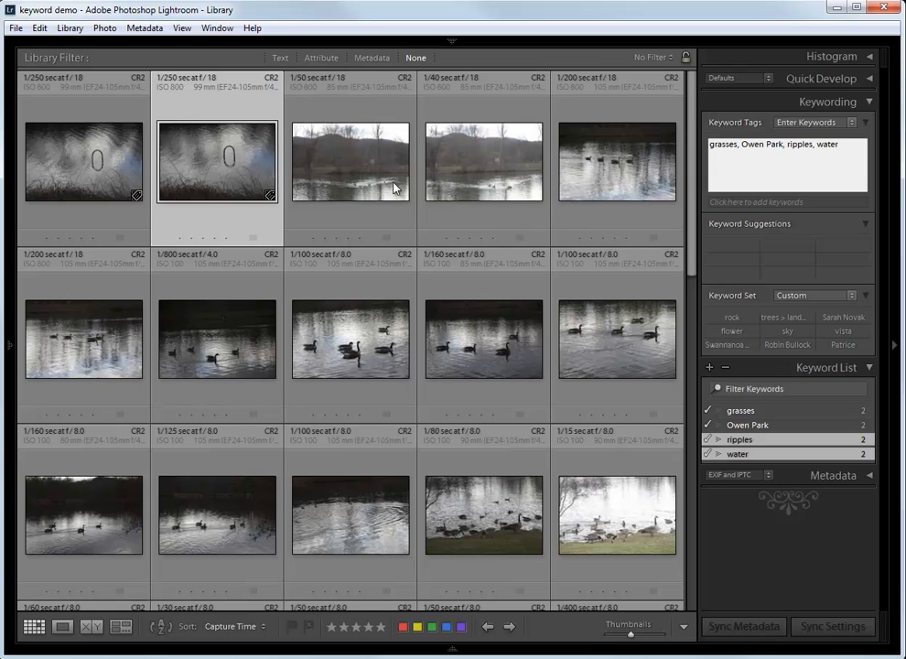
Select all lake photos from the third through the last one before the sky shots and tag them with Owen Park
{"action": "left_click", "coordinate": [306, 181]}
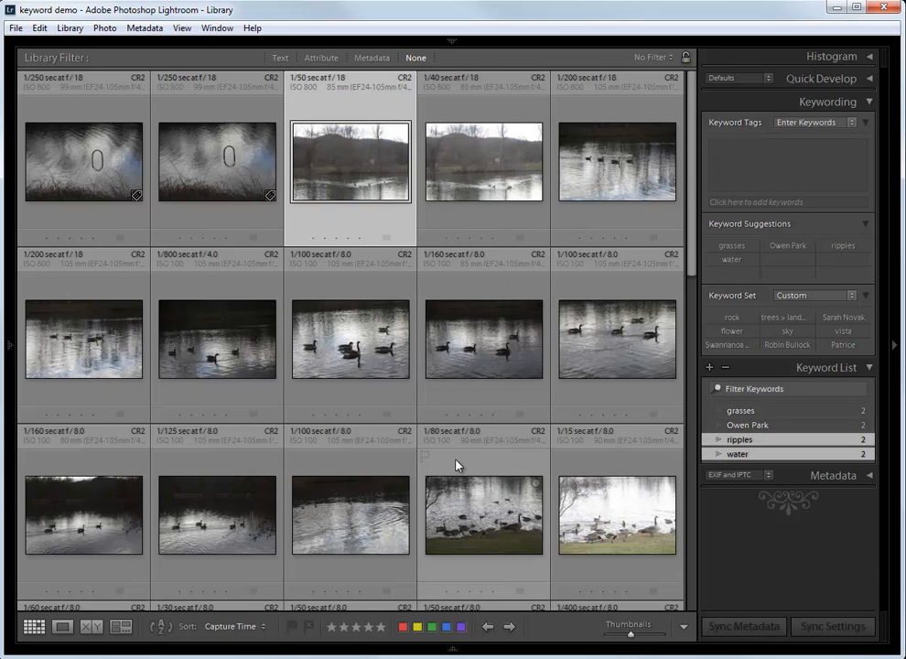
{"action": "scroll", "coordinate": [471, 507], "scroll_direction": "down", "scroll_amount": 3}
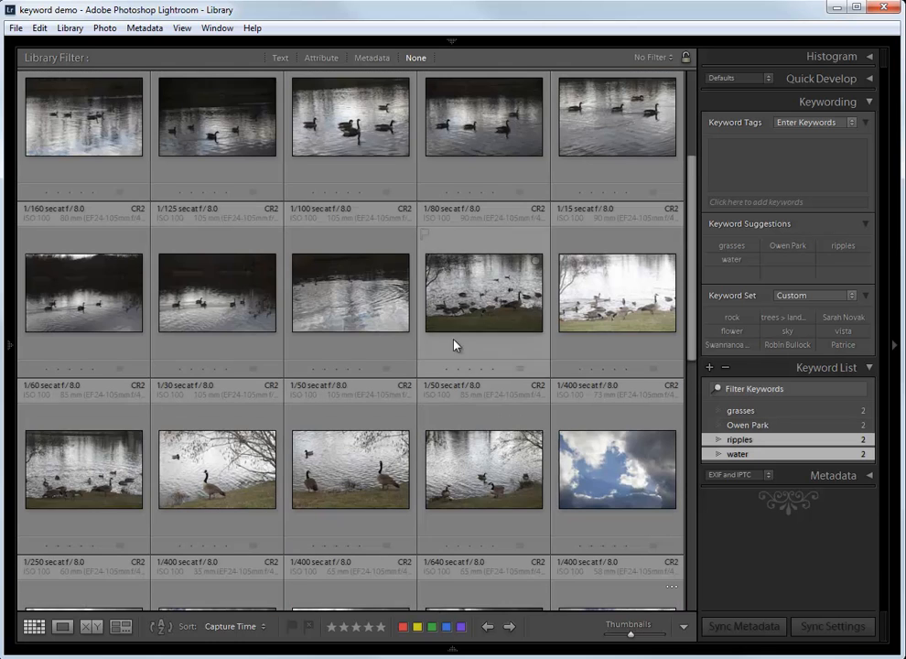
{"action": "scroll", "coordinate": [421, 302], "scroll_direction": "up", "scroll_amount": 5}
{"action": "scroll", "coordinate": [441, 360], "scroll_direction": "down", "scroll_amount": 2}
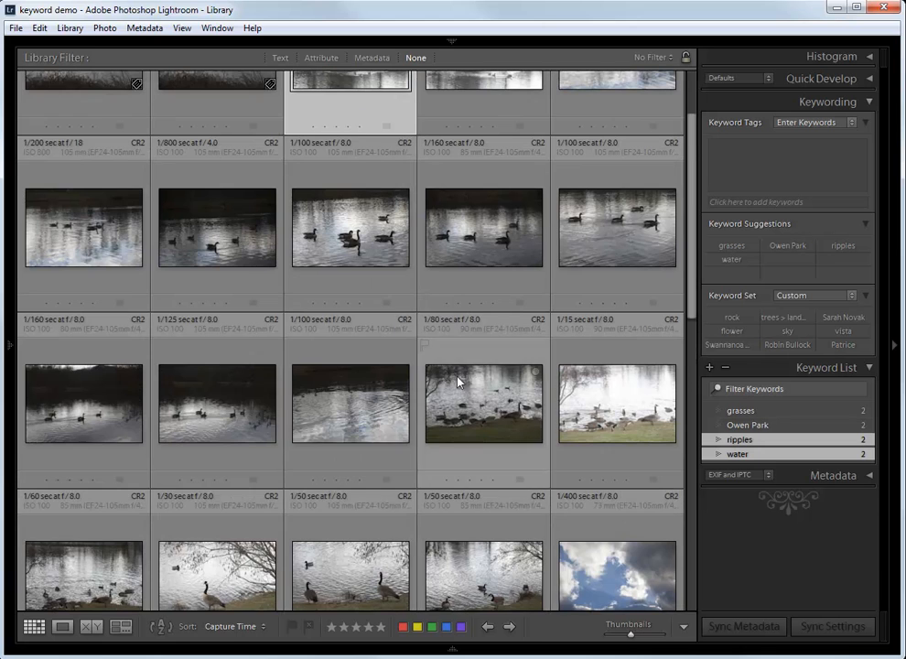
{"action": "scroll", "coordinate": [490, 529], "scroll_direction": "down", "scroll_amount": 2}
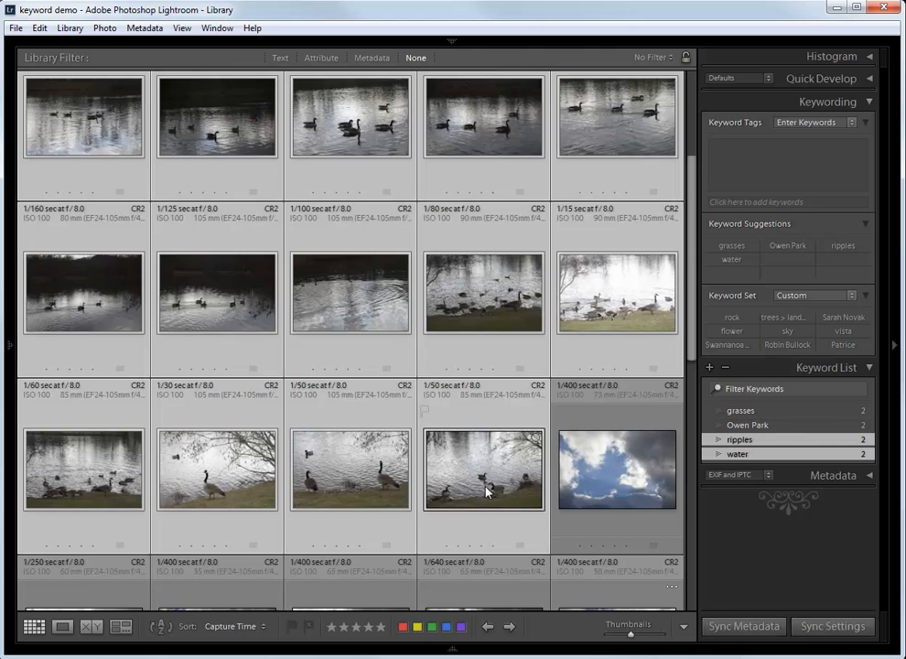
{"action": "scroll", "coordinate": [485, 487], "scroll_direction": "up", "scroll_amount": 4}
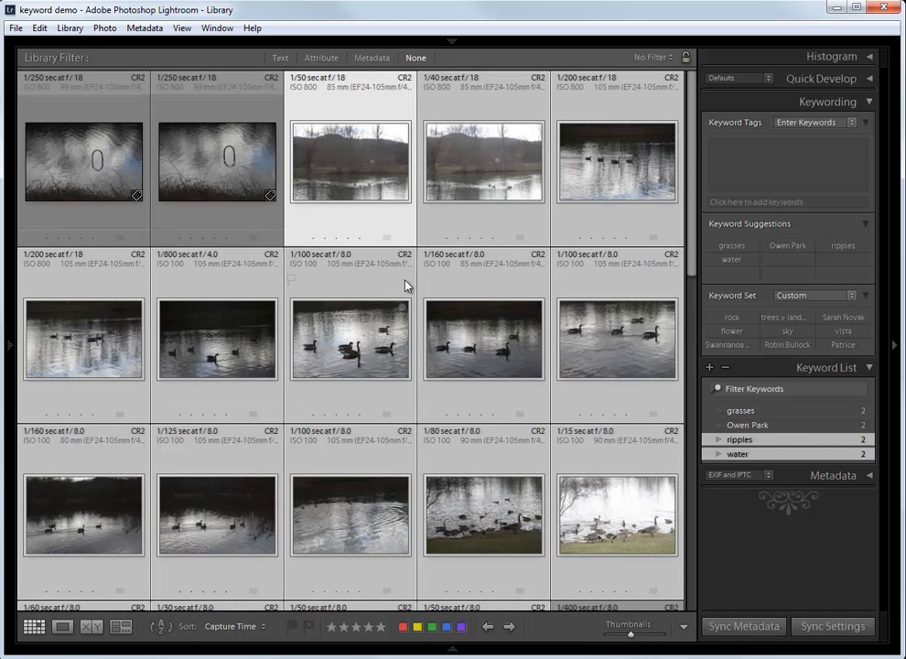
{"action": "left_click", "coordinate": [740, 426]}
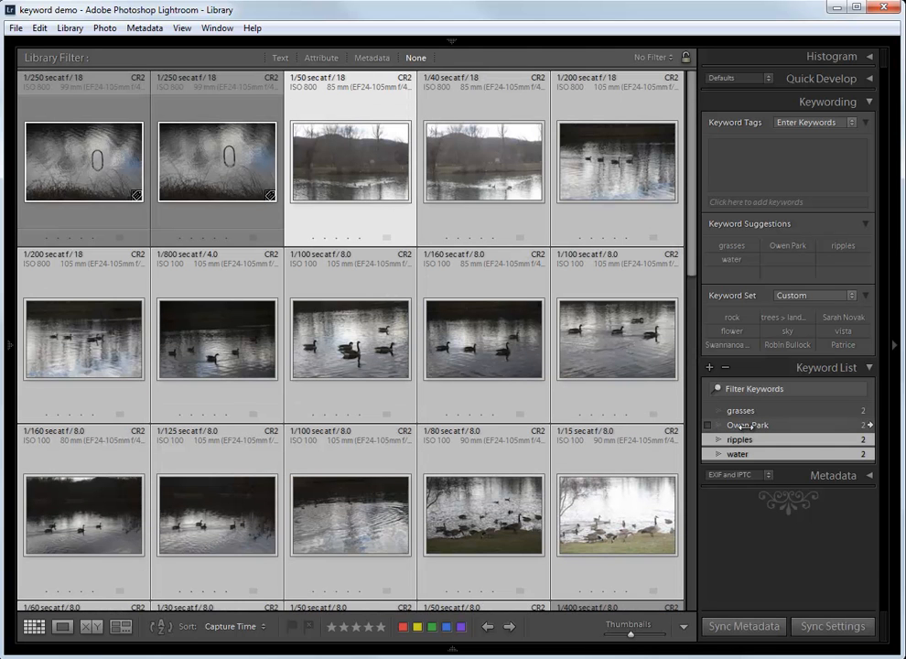
{"action": "left_click_drag", "start_coordinate": [739, 425], "coordinate": [334, 161]}
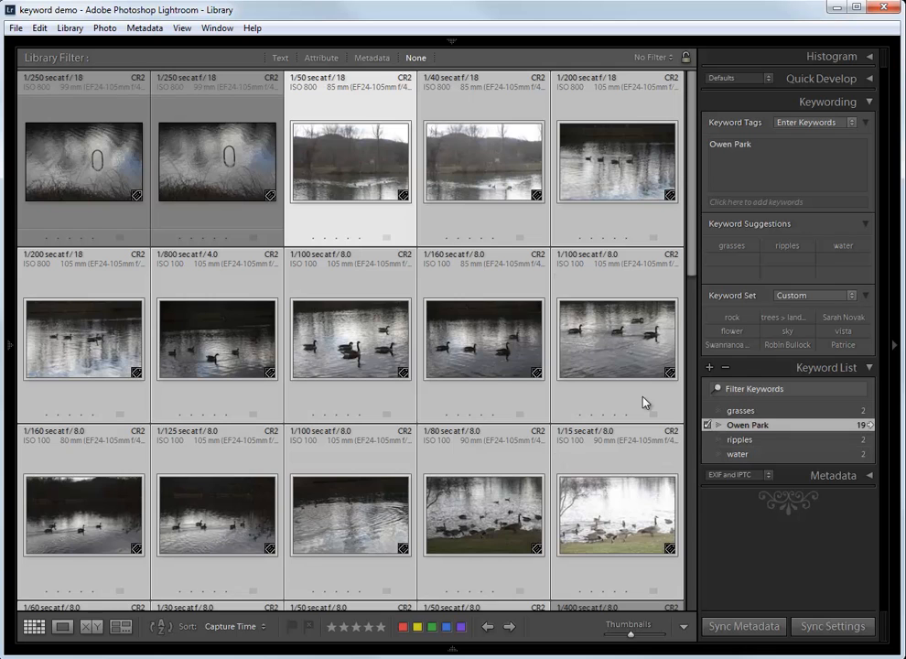
Apply the existing keyword water to all the selected lake photos
{"action": "scroll", "coordinate": [444, 354], "scroll_direction": "down", "scroll_amount": 2}
{"action": "scroll", "coordinate": [447, 354], "scroll_direction": "up", "scroll_amount": 2}
{"action": "scroll", "coordinate": [446, 354], "scroll_direction": "down", "scroll_amount": 2}
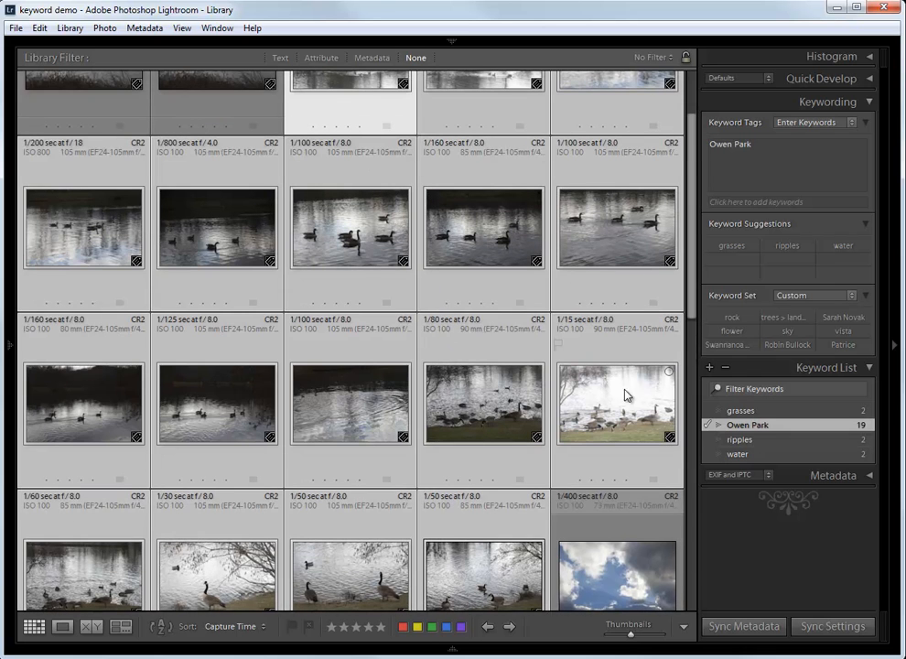
{"action": "left_click_drag", "start_coordinate": [738, 462], "coordinate": [347, 407]}
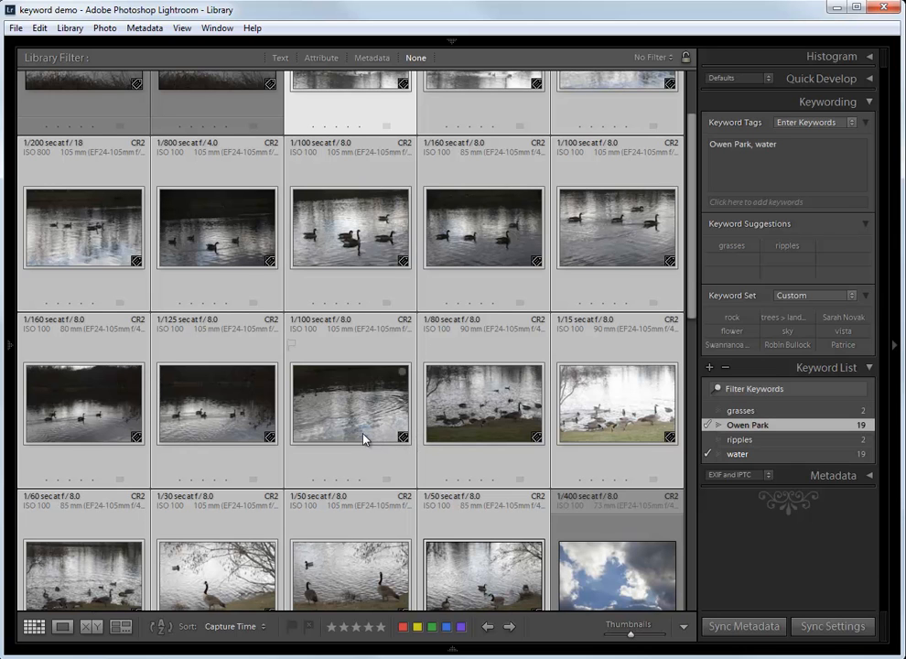
{"action": "scroll", "coordinate": [373, 395], "scroll_direction": "up", "scroll_amount": 2}
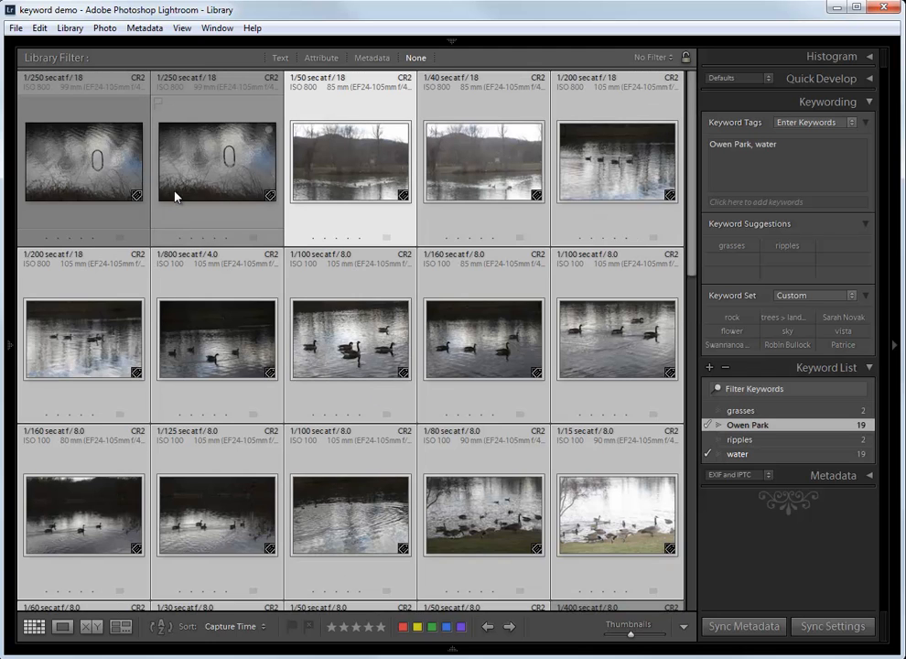
Compare the keyword tags of the second photo, the third photo and the third photo in the second row
{"action": "left_click", "coordinate": [183, 182]}
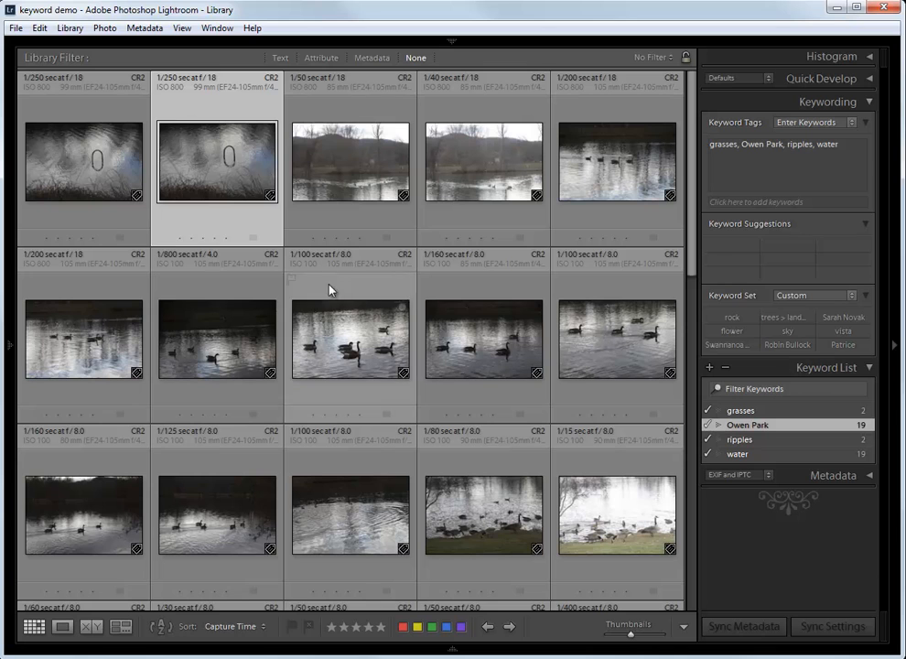
{"action": "left_click", "coordinate": [355, 185]}
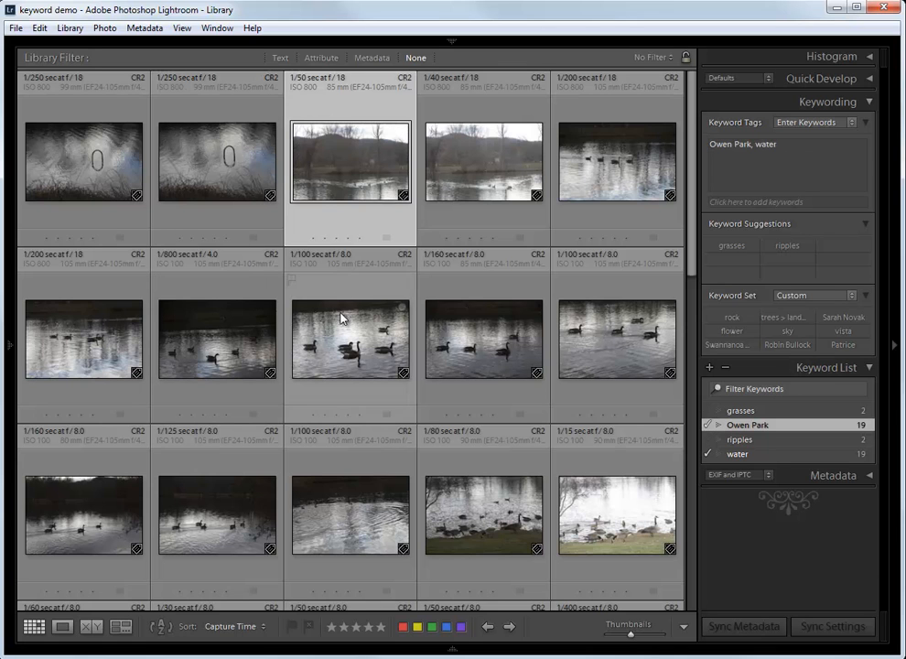
{"action": "left_click", "coordinate": [352, 357]}
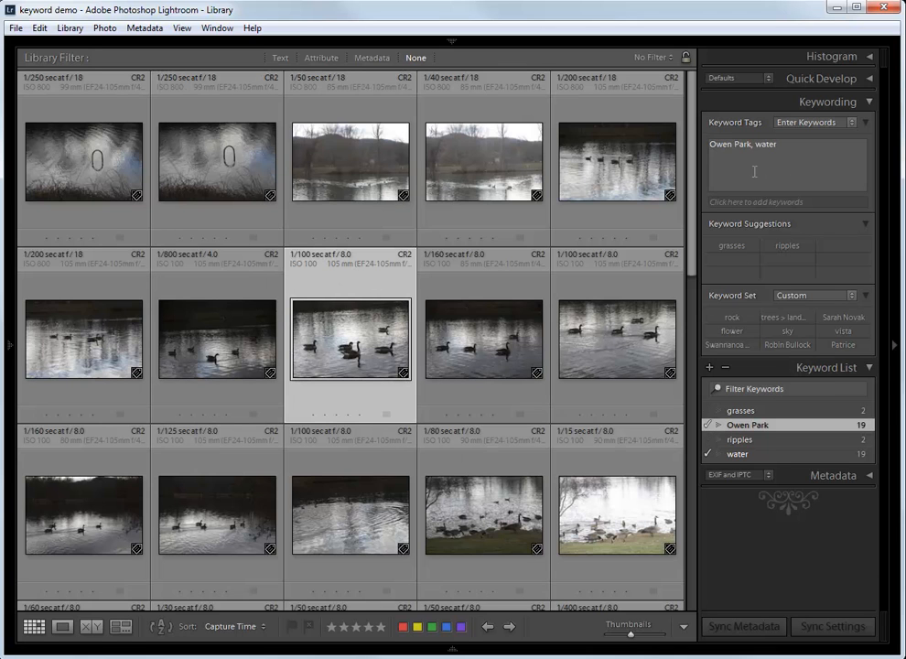
{"action": "left_click", "coordinate": [360, 172]}
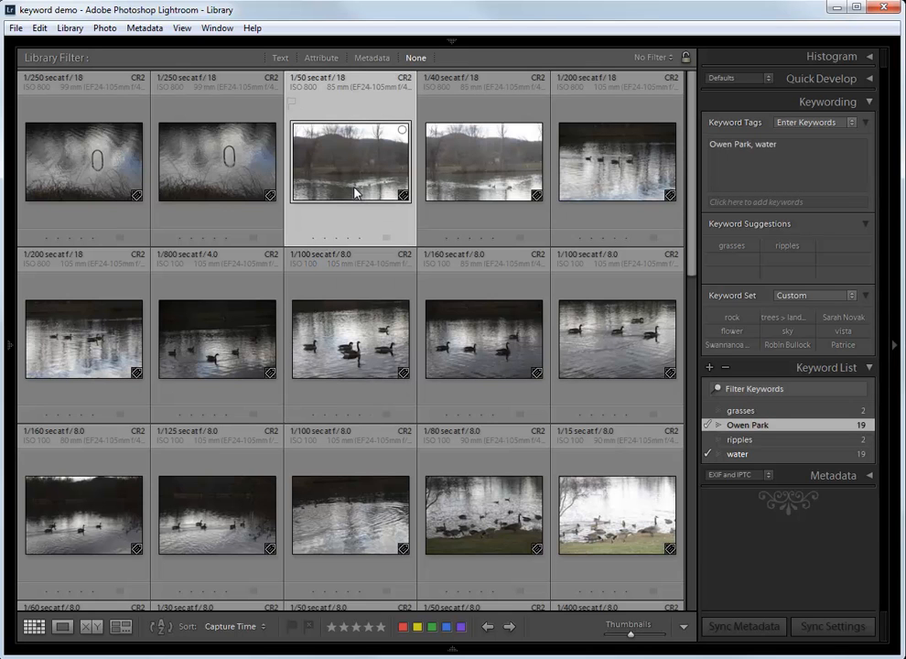
Add the new keyword ducks to the third photo
{"action": "left_click", "coordinate": [793, 162]}
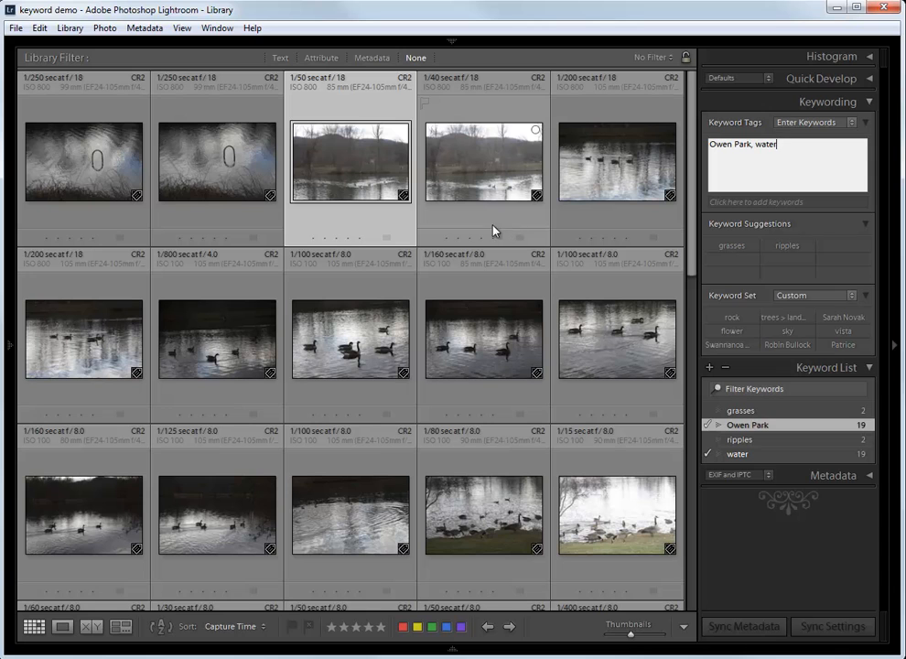
{"action": "left_click", "coordinate": [833, 201]}
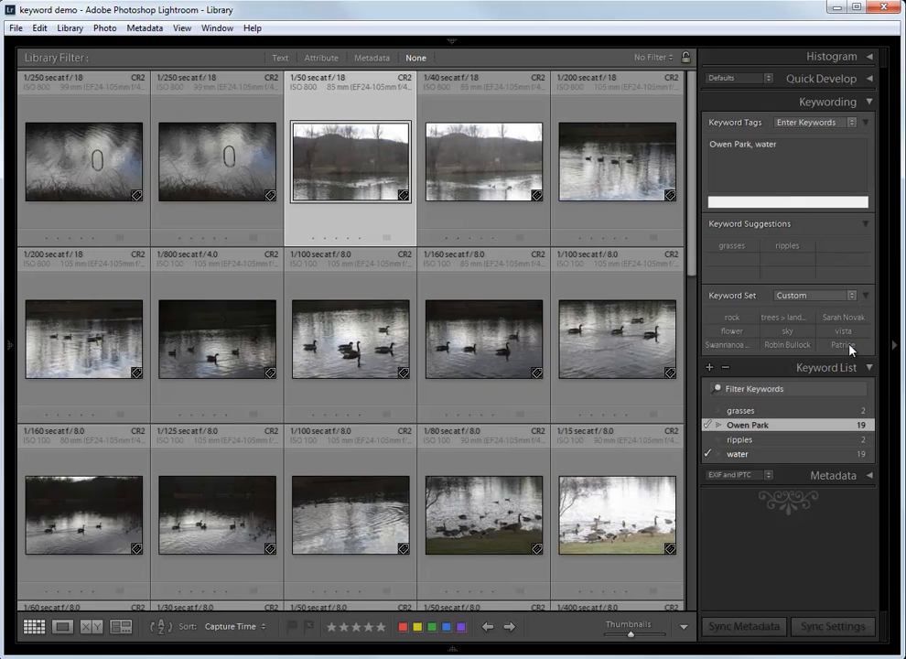
{"action": "type", "text": "ducks"}
{"action": "key", "text": "Return"}
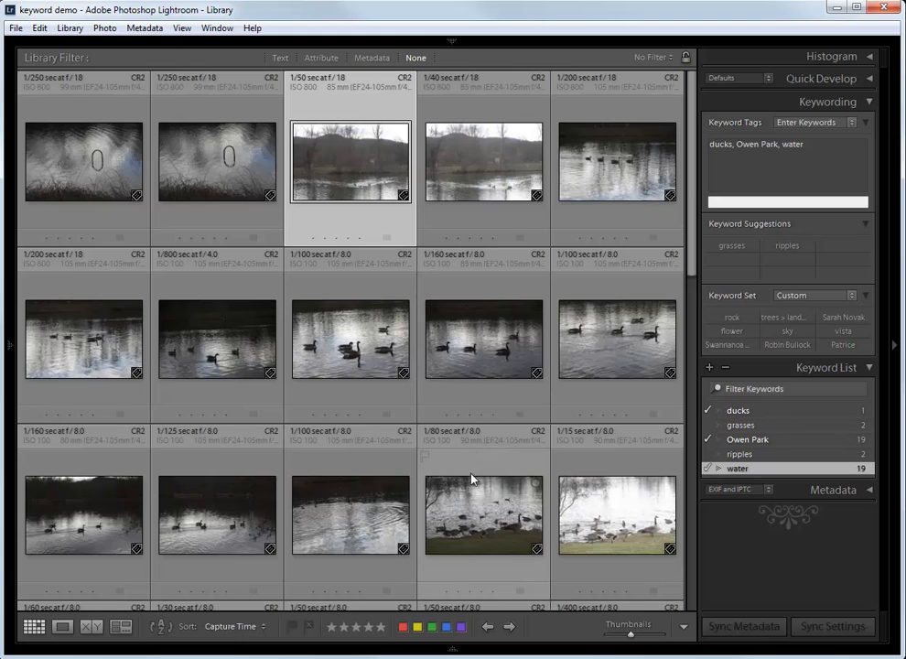
Select the lake photos from the fourth through the last one before the sky shots and add the keyword ducks
{"action": "scroll", "coordinate": [471, 481], "scroll_direction": "down", "scroll_amount": 3}
{"action": "scroll", "coordinate": [473, 485], "scroll_direction": "up", "scroll_amount": 4}
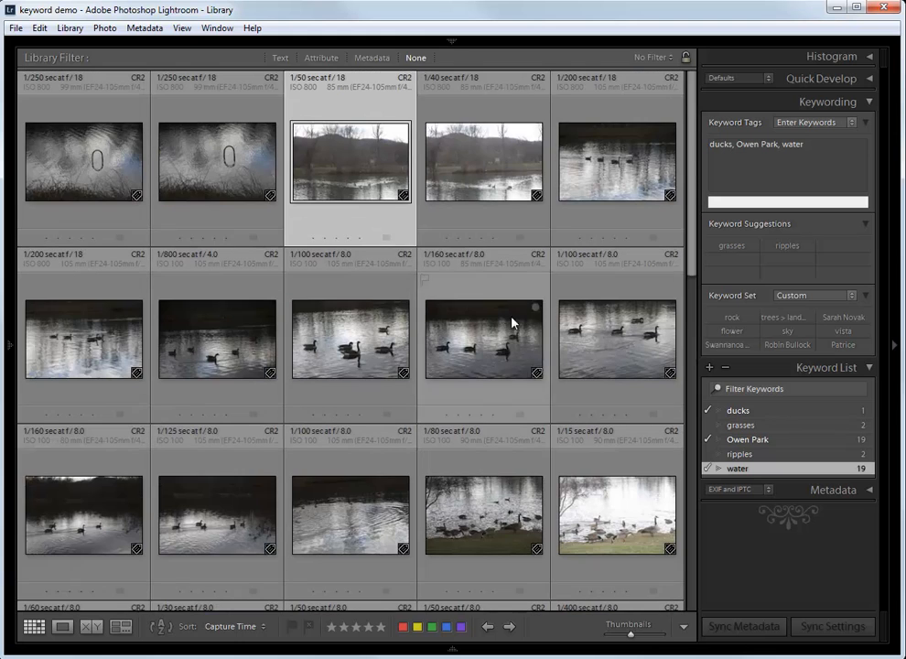
{"action": "left_click", "coordinate": [471, 180]}
{"action": "scroll", "coordinate": [461, 309], "scroll_direction": "down", "scroll_amount": 5}
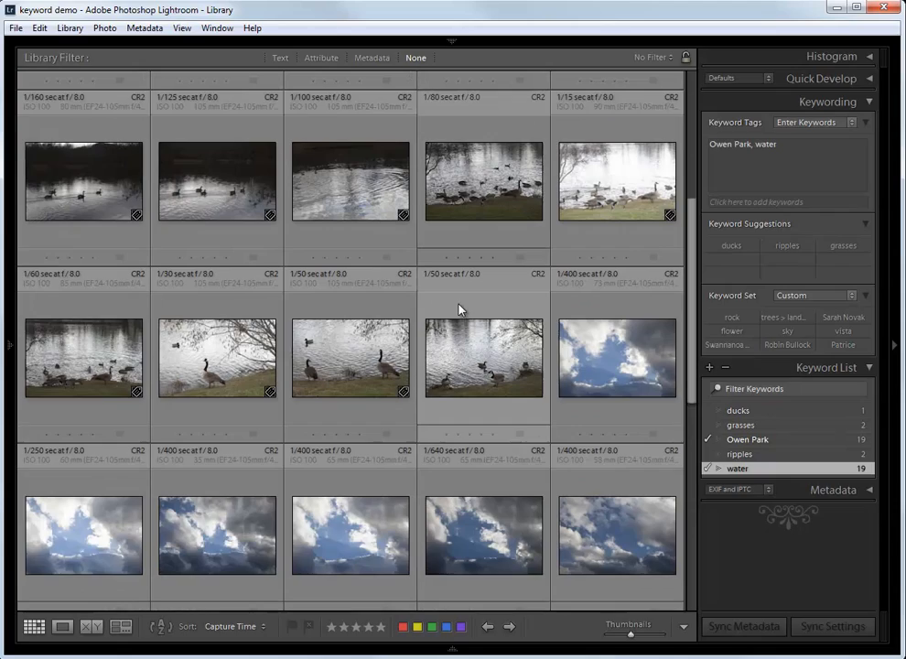
{"action": "scroll", "coordinate": [467, 372], "scroll_direction": "up", "scroll_amount": 5}
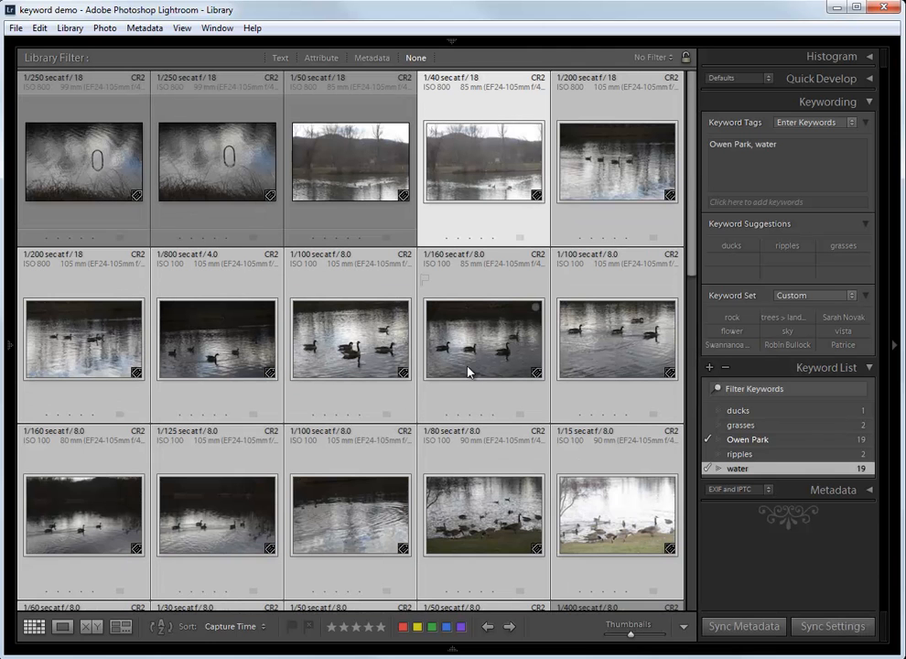
{"action": "left_click", "coordinate": [766, 202]}
{"action": "type", "text": "ducks"}
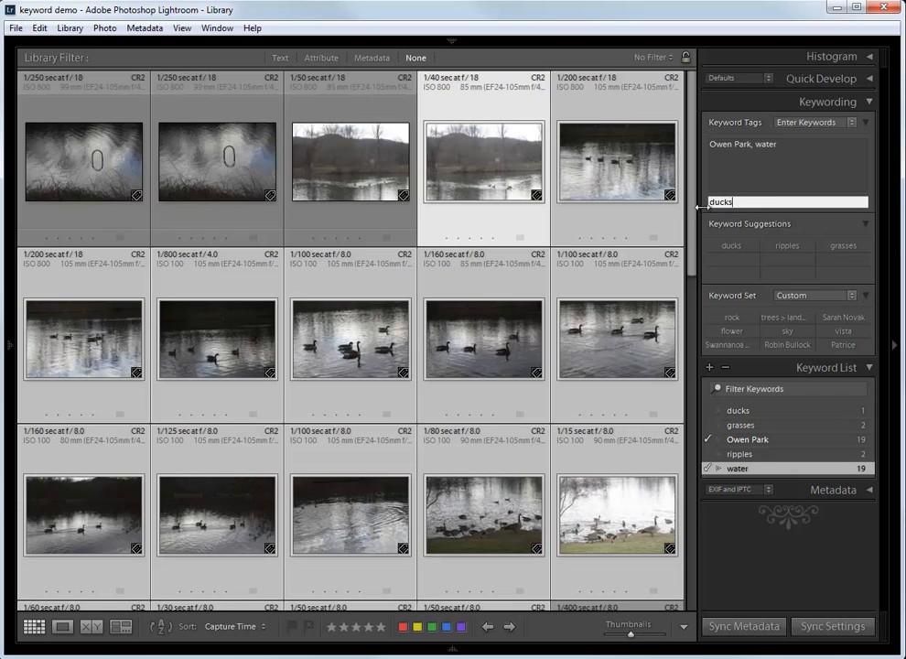
{"action": "key", "text": "Return"}
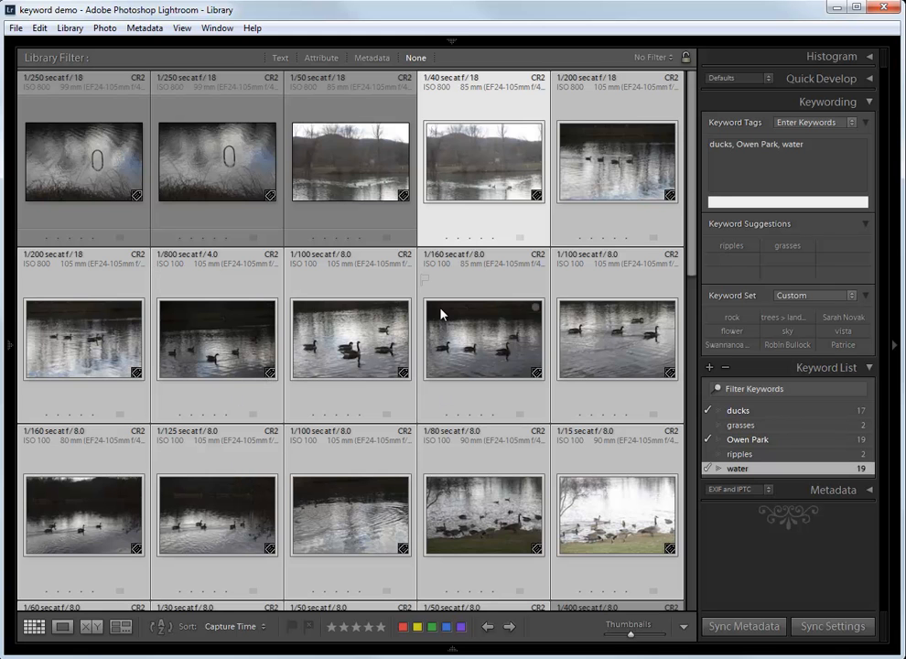
Add the new keyword geese to six lake photos: the third in row two, last two in row three and first three in row four
{"action": "scroll", "coordinate": [507, 362], "scroll_direction": "down", "scroll_amount": 2}
{"action": "scroll", "coordinate": [476, 430], "scroll_direction": "up", "scroll_amount": 1}
{"action": "scroll", "coordinate": [474, 443], "scroll_direction": "down", "scroll_amount": 1}
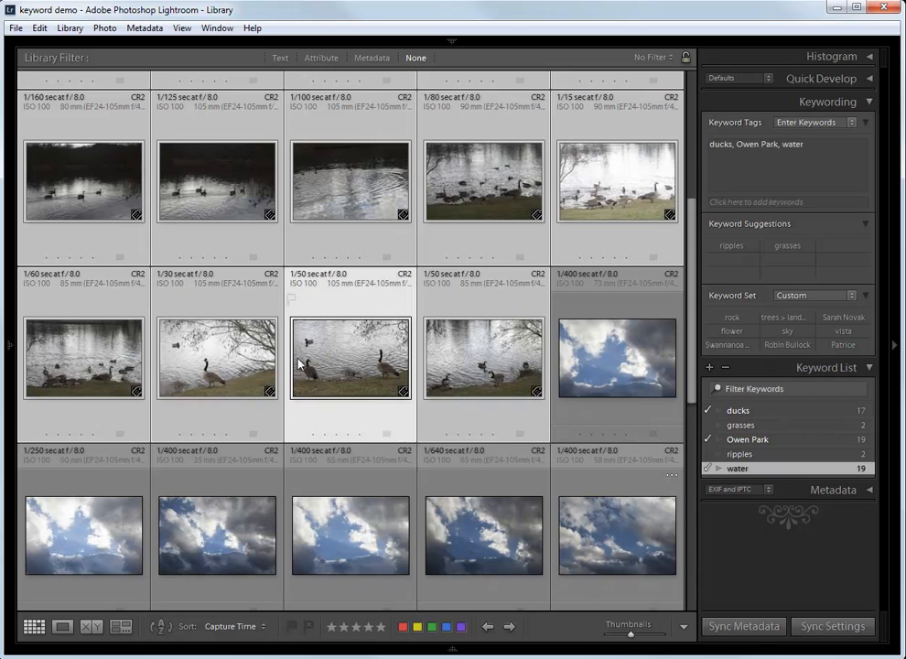
{"action": "left_click", "coordinate": [336, 309]}
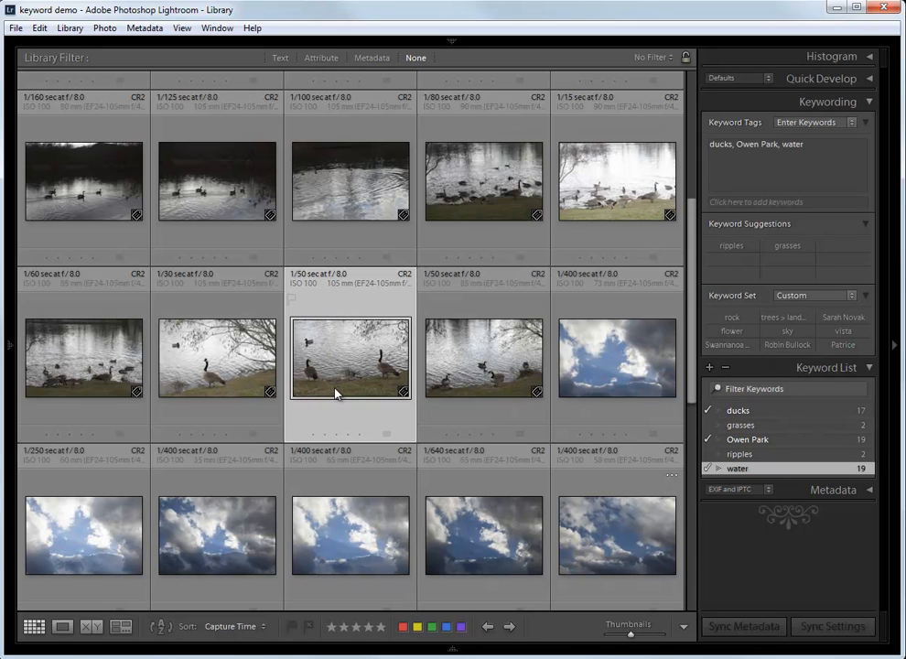
{"action": "left_click", "coordinate": [175, 288], "text": "ctrl"}
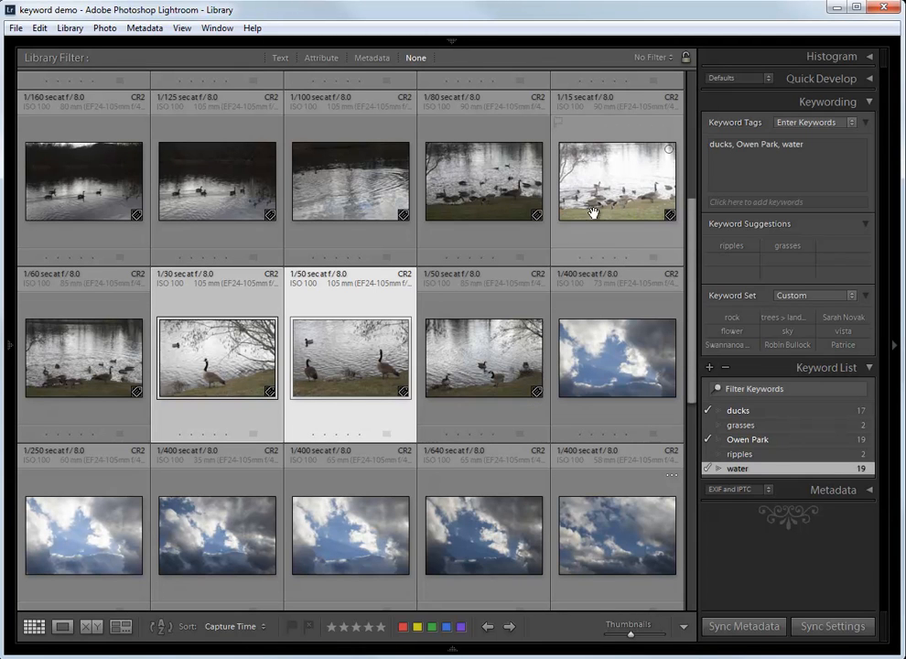
{"action": "left_click", "coordinate": [94, 370], "text": "ctrl"}
{"action": "left_click", "coordinate": [666, 212], "text": "ctrl"}
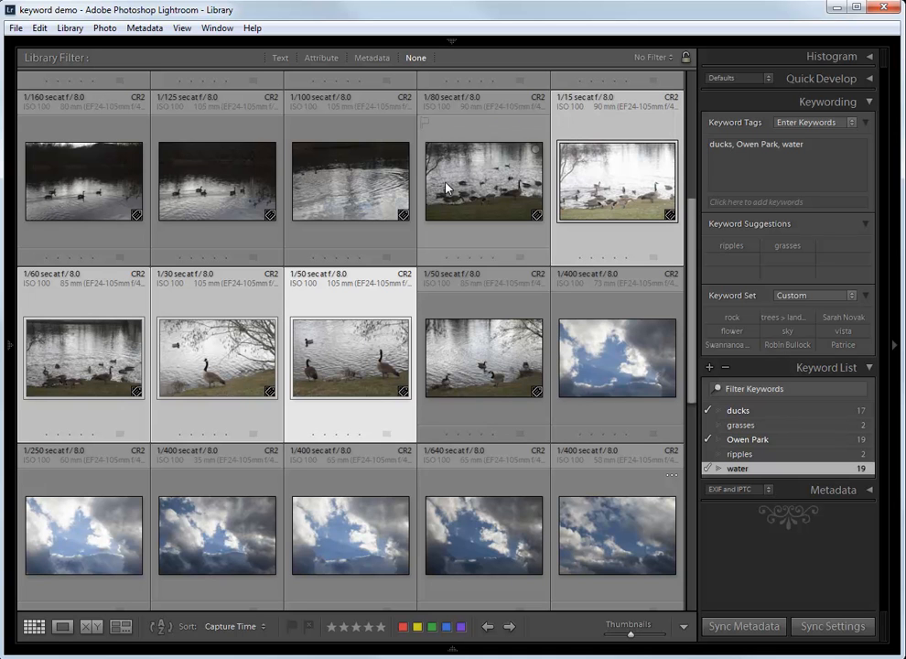
{"action": "left_click", "coordinate": [473, 190], "text": "ctrl"}
{"action": "scroll", "coordinate": [480, 255], "scroll_direction": "up", "scroll_amount": 3}
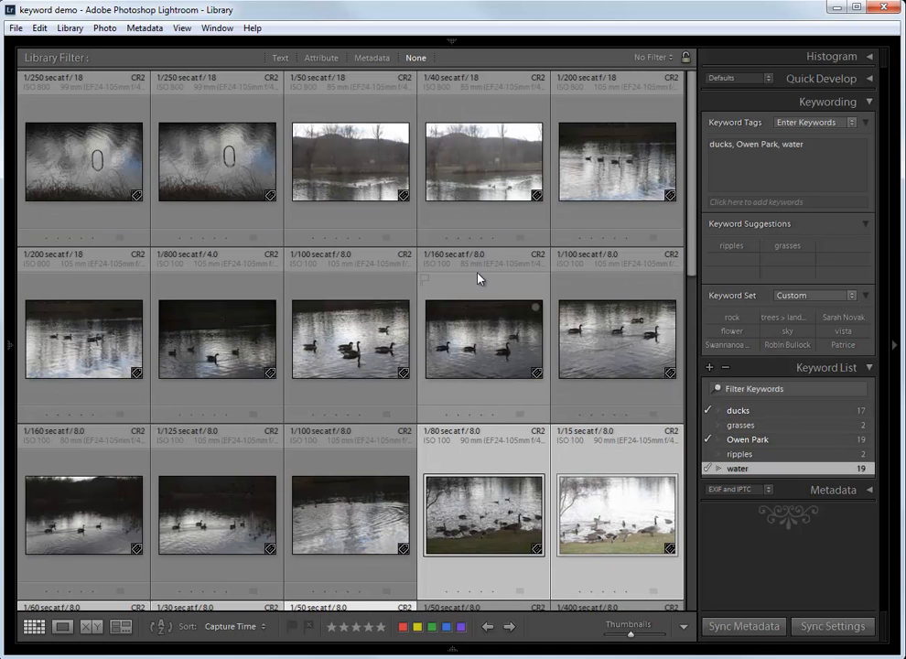
{"action": "left_click", "coordinate": [346, 355], "text": "ctrl"}
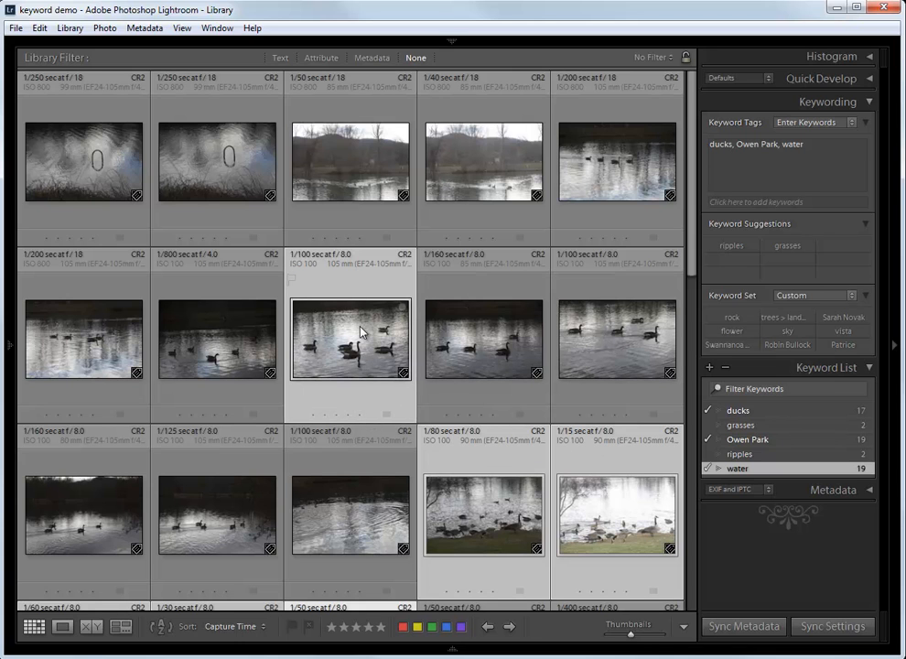
{"action": "scroll", "coordinate": [364, 320], "scroll_direction": "down", "scroll_amount": 2}
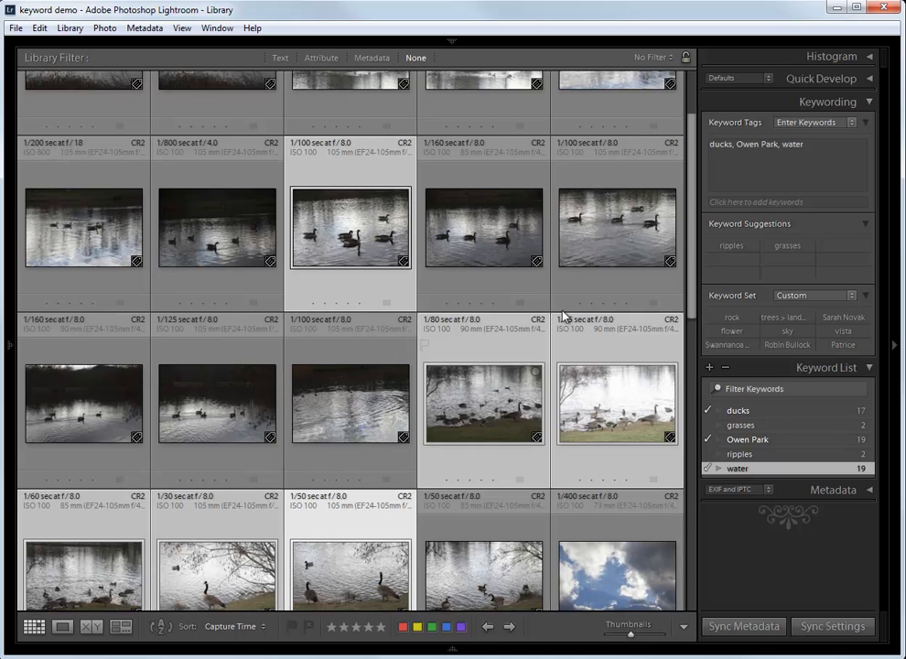
{"action": "left_click", "coordinate": [817, 202]}
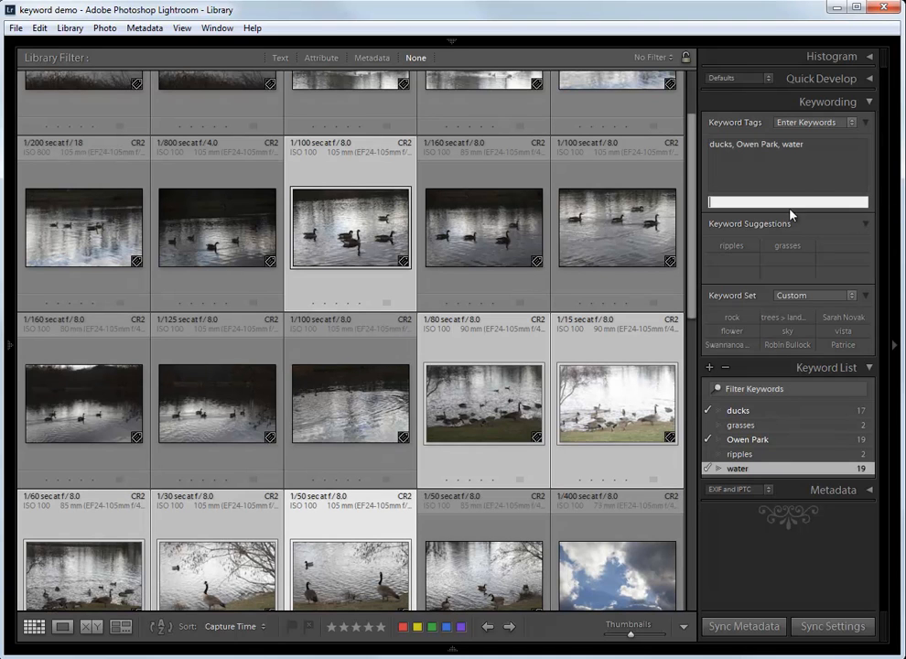
{"action": "type", "text": "g"}
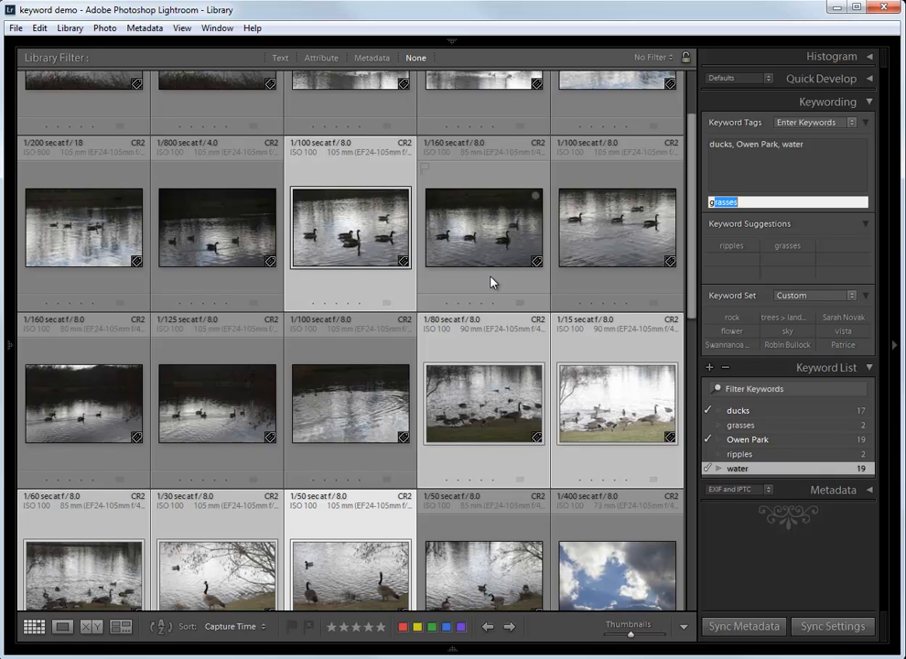
{"action": "type", "text": "gg"}
{"action": "type", "text": "eese"}
{"action": "key", "text": "Return"}
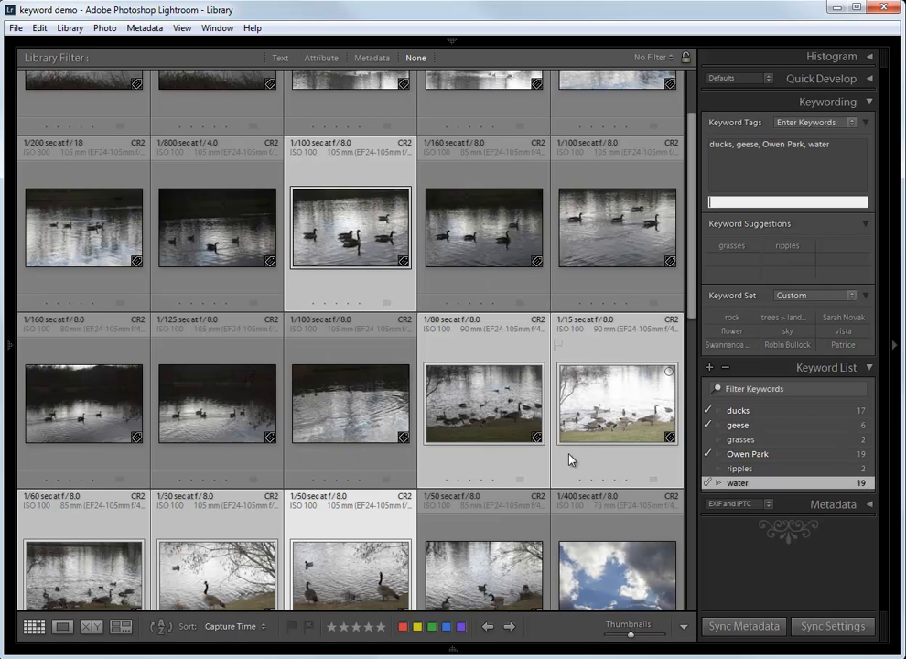
Tag the first sky photo, directly after the last lake photo, with the new keywords sky and clouds
{"action": "scroll", "coordinate": [466, 369], "scroll_direction": "down", "scroll_amount": 3}
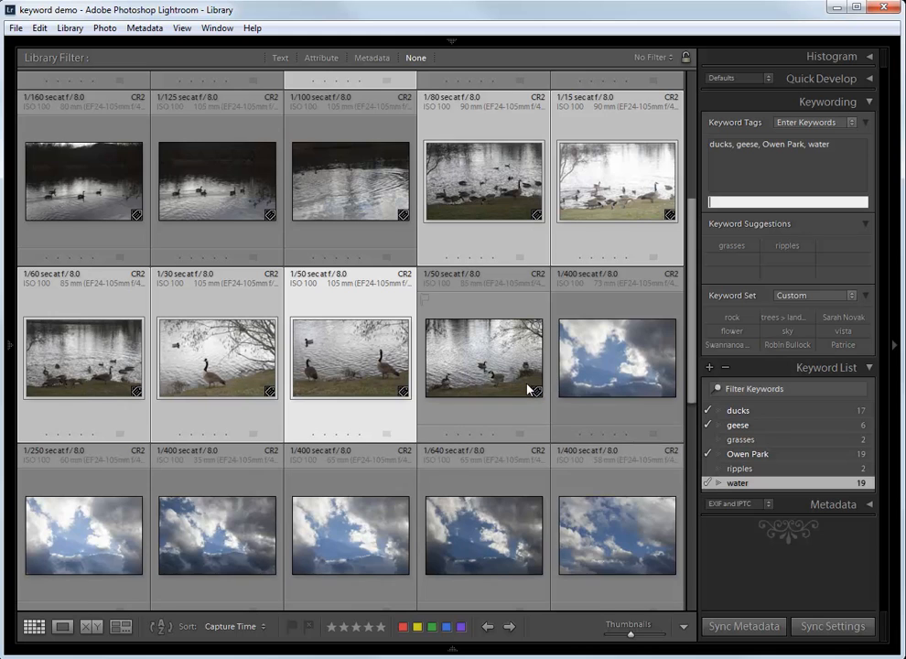
{"action": "scroll", "coordinate": [528, 391], "scroll_direction": "down", "scroll_amount": 2}
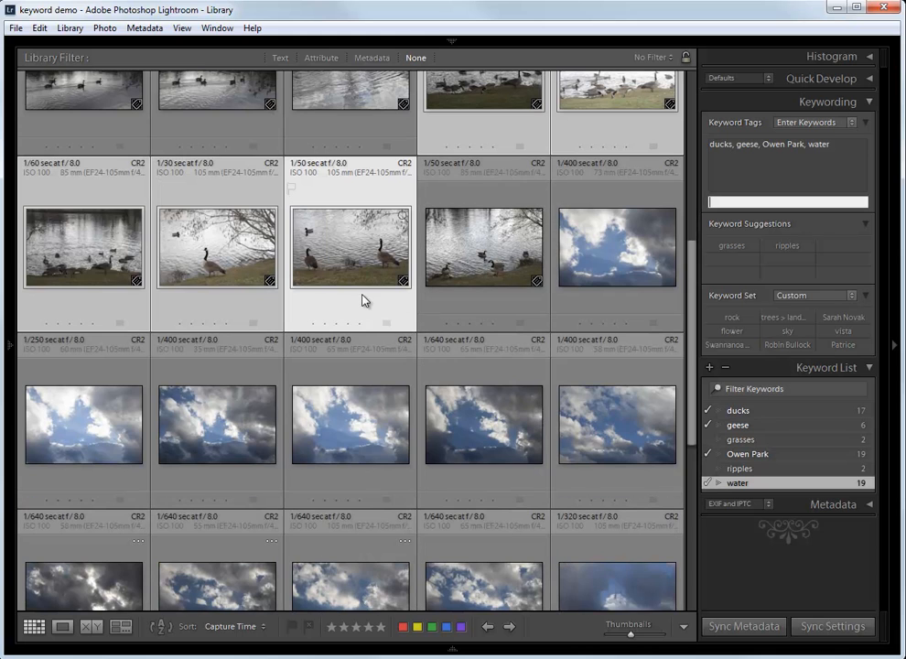
{"action": "scroll", "coordinate": [347, 301], "scroll_direction": "up", "scroll_amount": 2}
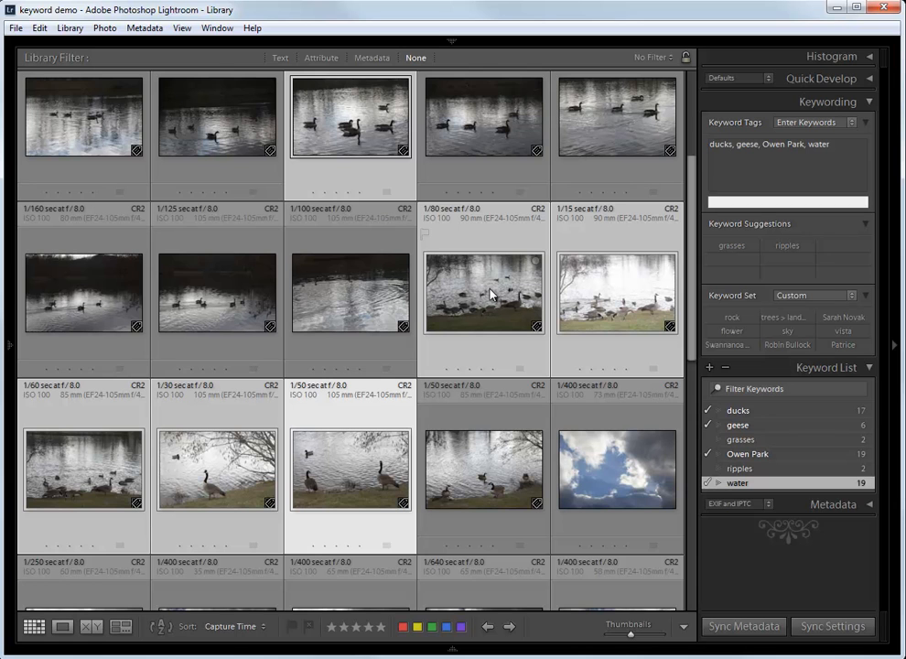
{"action": "left_click", "coordinate": [597, 452]}
{"action": "scroll", "coordinate": [598, 452], "scroll_direction": "down", "scroll_amount": 1}
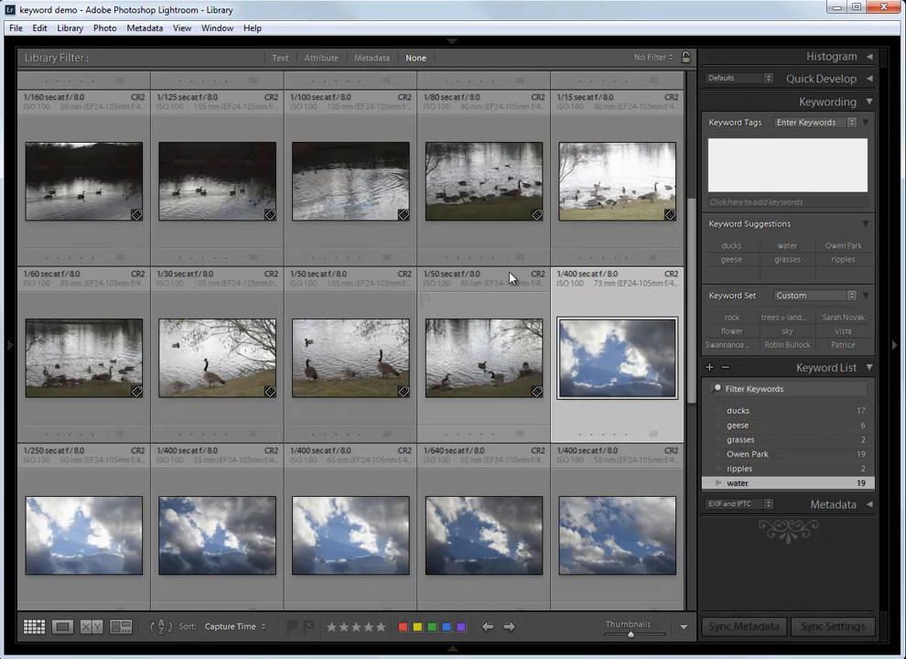
{"action": "type", "text": "sky"}
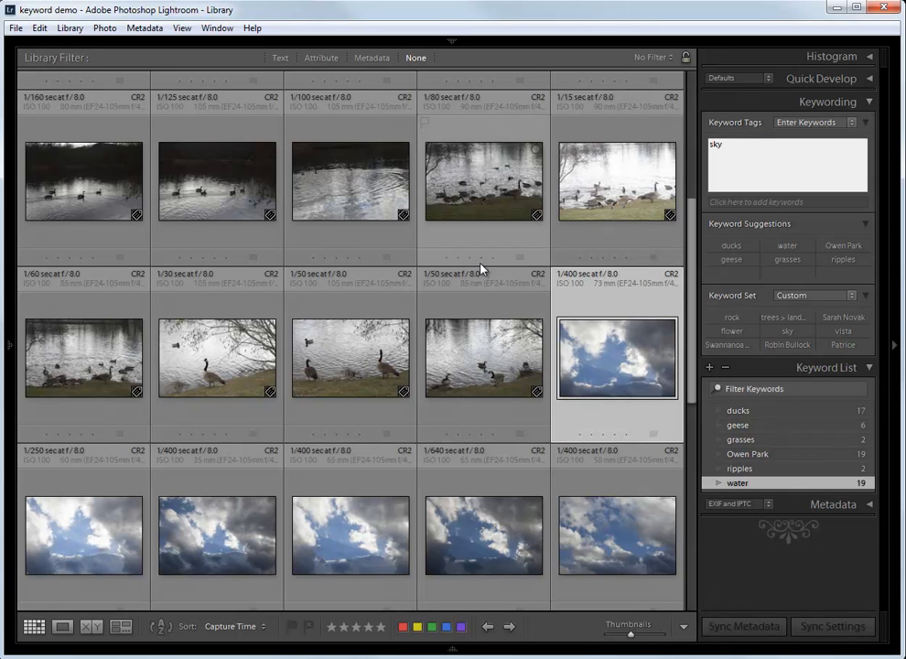
{"action": "key", "text": "BackSpace"}
{"action": "key", "text": "BackSpace"}
{"action": "key", "text": "BackSpace"}
{"action": "key", "text": "BackSpace"}
{"action": "key", "text": "BackSpace"}
{"action": "key", "text": "Return"}
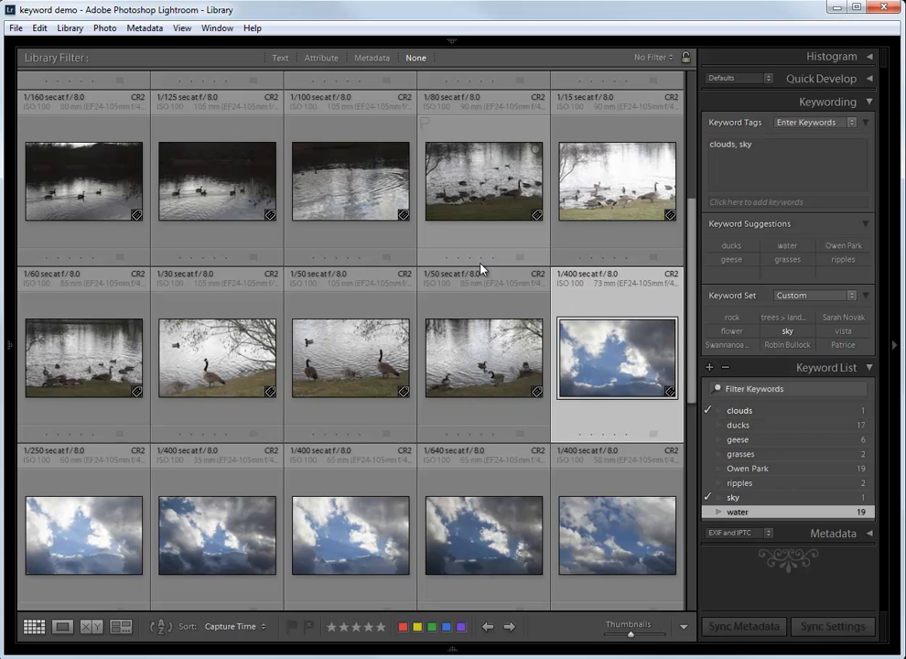
Select all the sky photos through the last one in the library and apply the existing keywords sky and clouds together
{"action": "scroll", "coordinate": [651, 376], "scroll_direction": "down", "scroll_amount": 5}
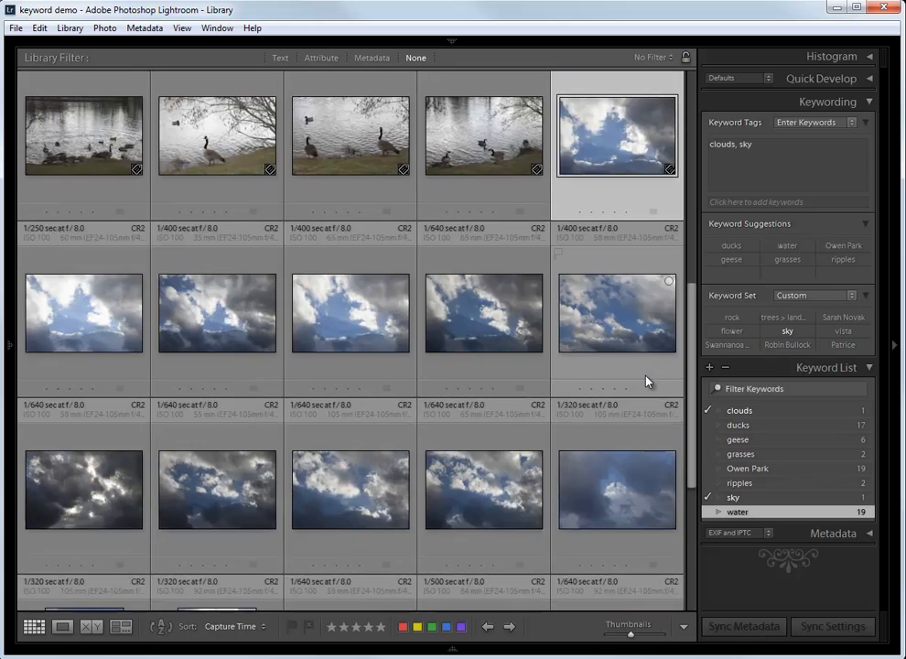
{"action": "key", "text": "ctrl+a"}
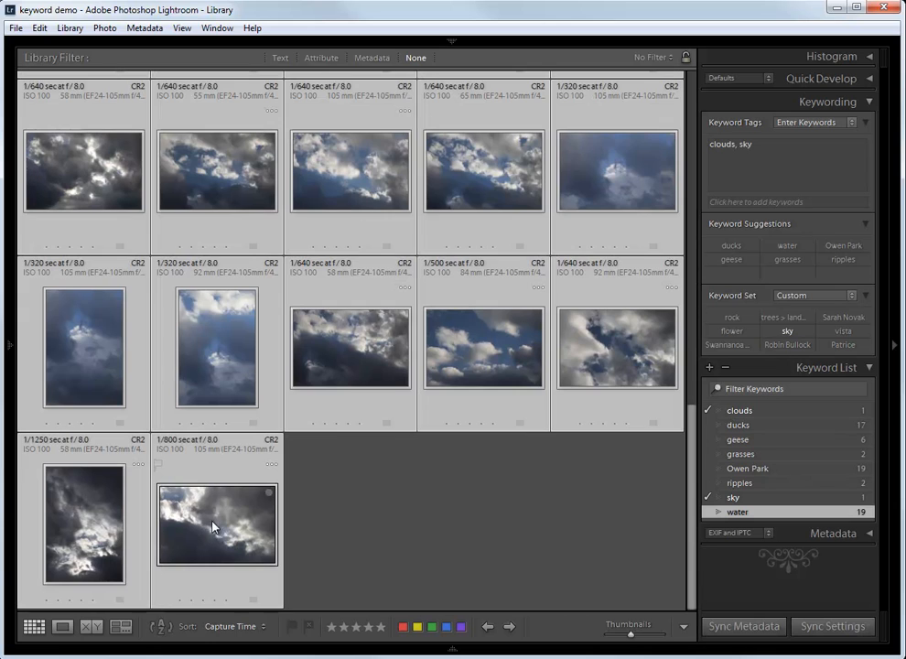
{"action": "left_click", "coordinate": [744, 498]}
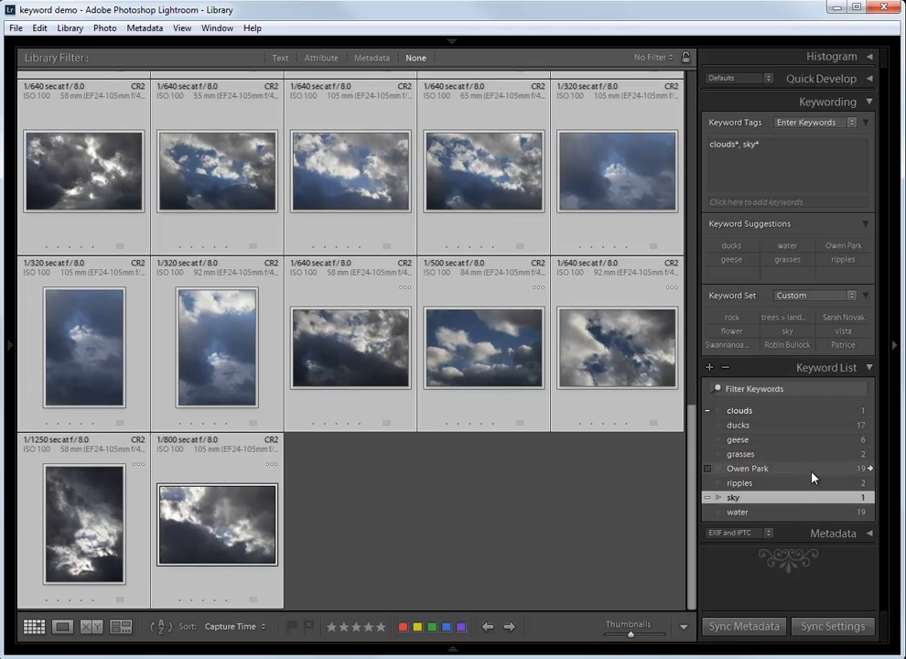
{"action": "left_click", "coordinate": [743, 410], "text": "ctrl"}
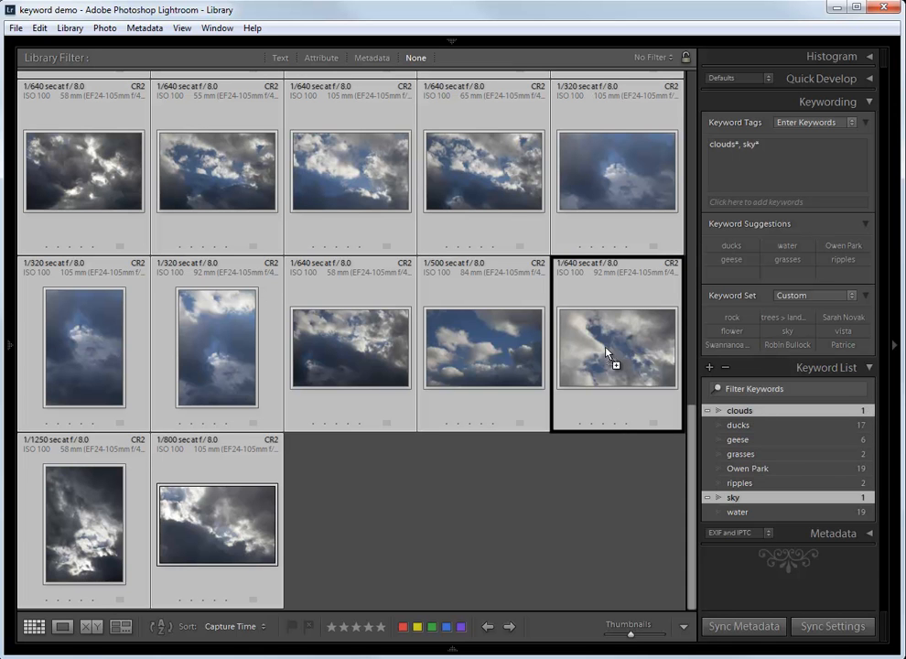
Check the keyword tags of the first sky photo and the fourth photo in the row below, and select the keyword ducks
{"action": "scroll", "coordinate": [475, 366], "scroll_direction": "up", "scroll_amount": 5}
{"action": "left_click", "coordinate": [645, 321]}
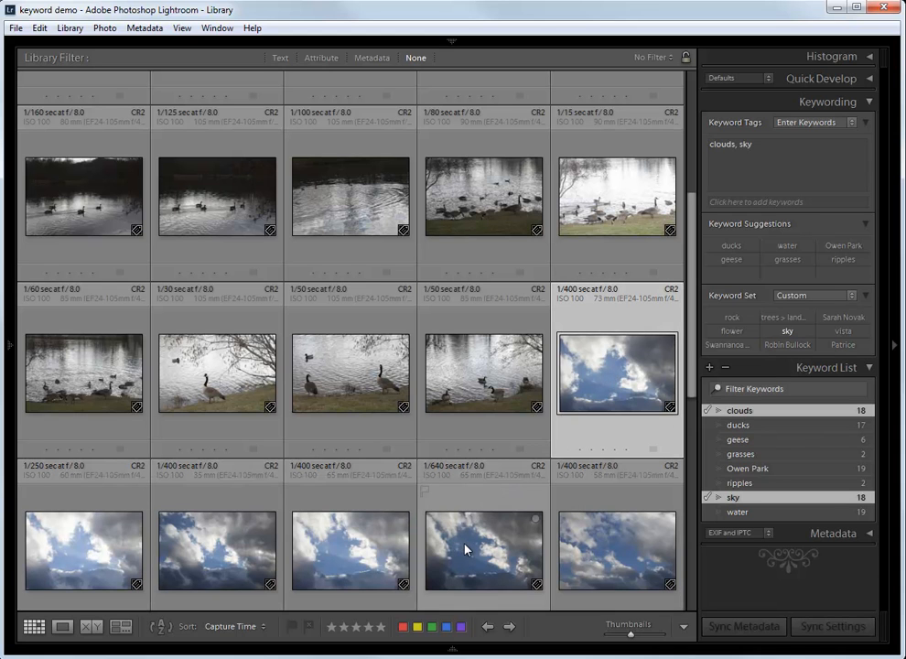
{"action": "left_click", "coordinate": [472, 559]}
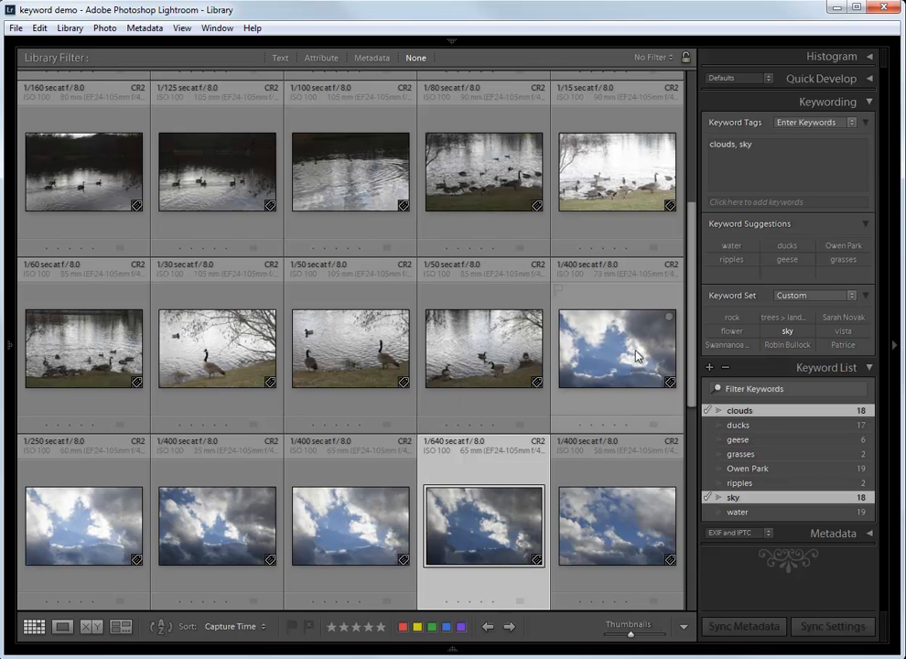
{"action": "left_click", "coordinate": [749, 425]}
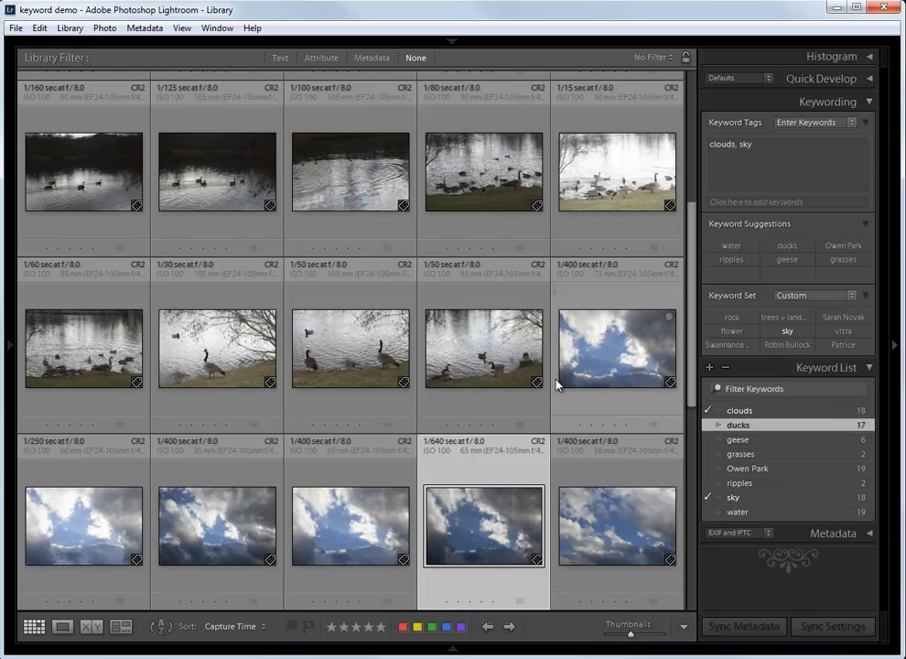